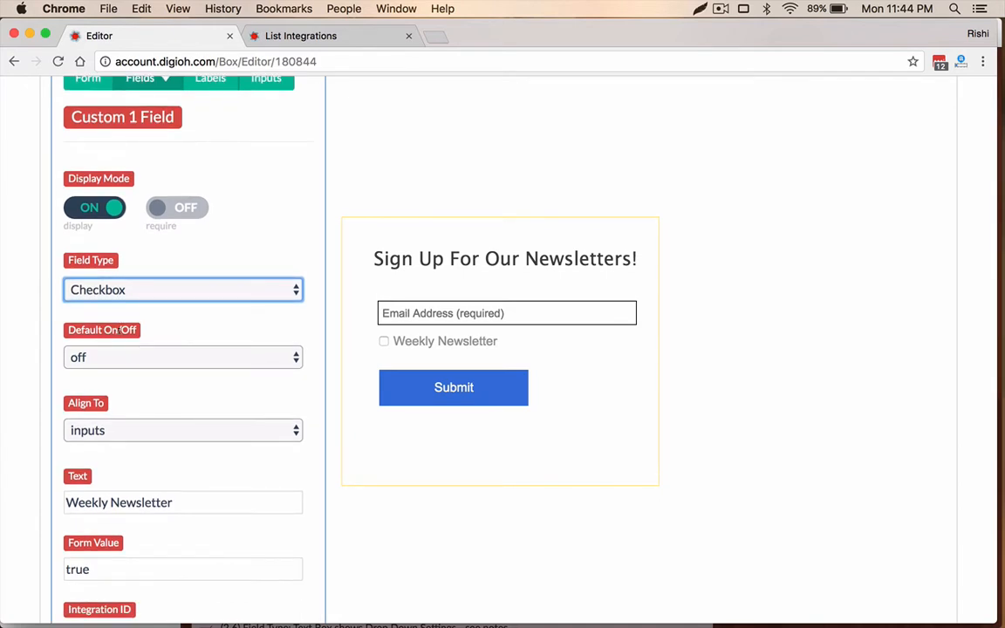
Step: Set the Weekly Newsletter checkbox to be on by default
{"action": "scroll", "coordinate": [120, 333], "scroll_direction": "down", "scroll_amount": 1}
{"action": "scroll", "coordinate": [118, 341], "scroll_direction": "up", "scroll_amount": 2}
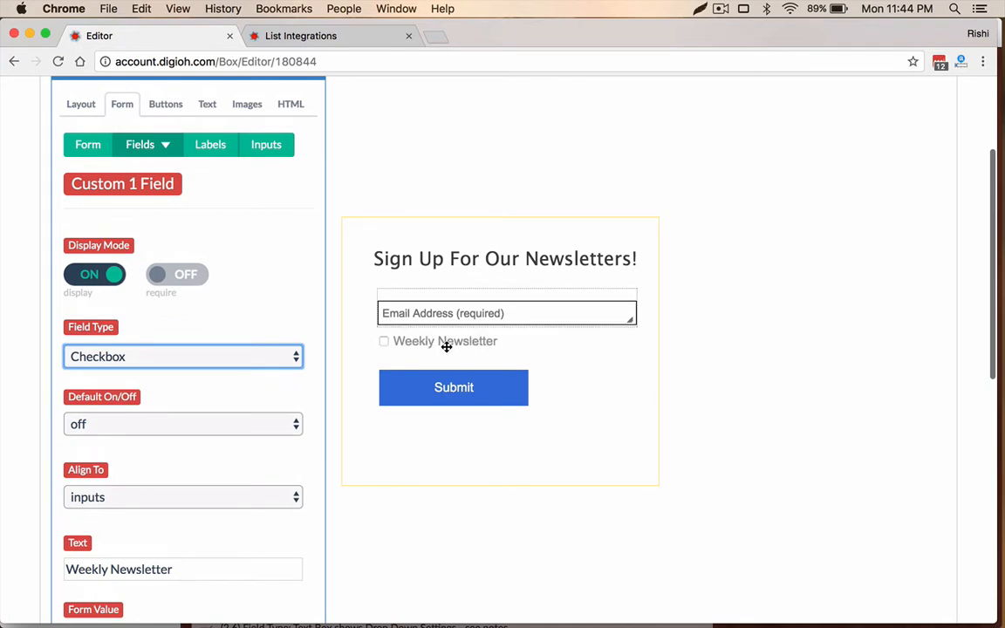
{"action": "scroll", "coordinate": [353, 378], "scroll_direction": "down", "scroll_amount": 3}
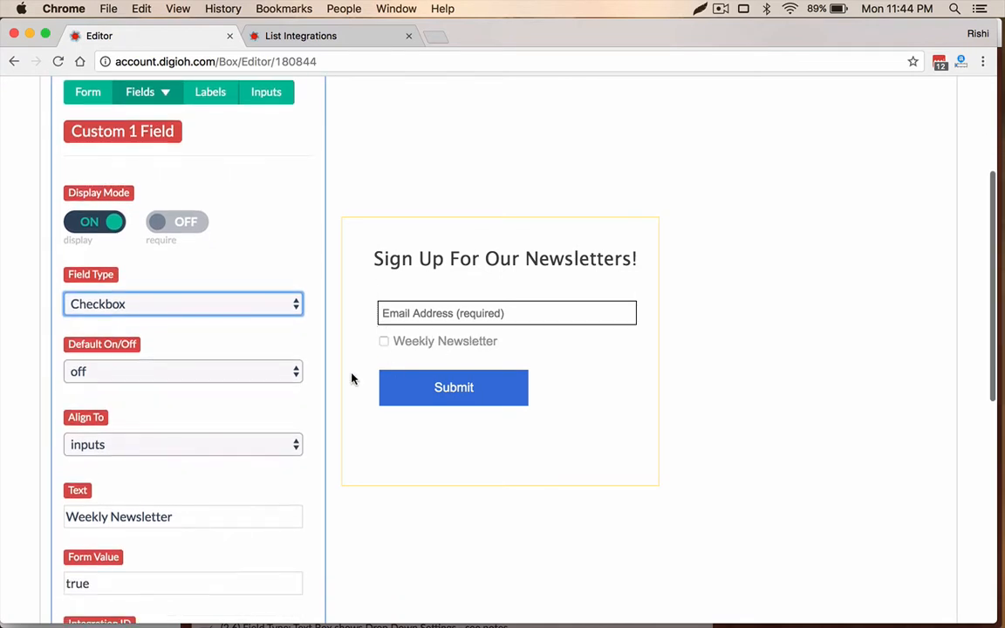
{"action": "scroll", "coordinate": [351, 377], "scroll_direction": "down", "scroll_amount": 2}
{"action": "left_click", "coordinate": [232, 344]}
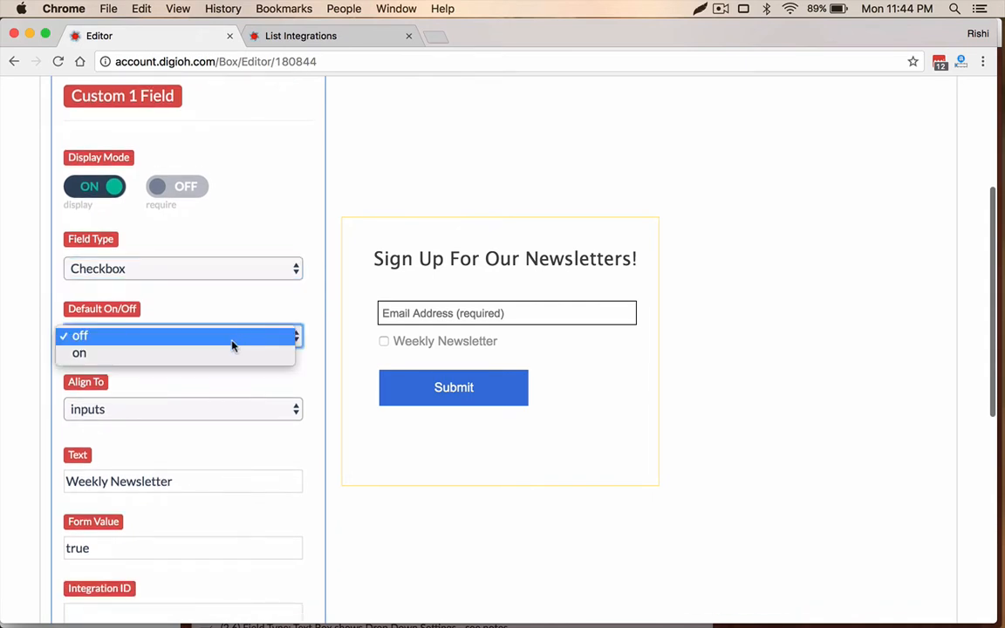
{"action": "left_click", "coordinate": [217, 353]}
{"action": "left_click", "coordinate": [199, 337]}
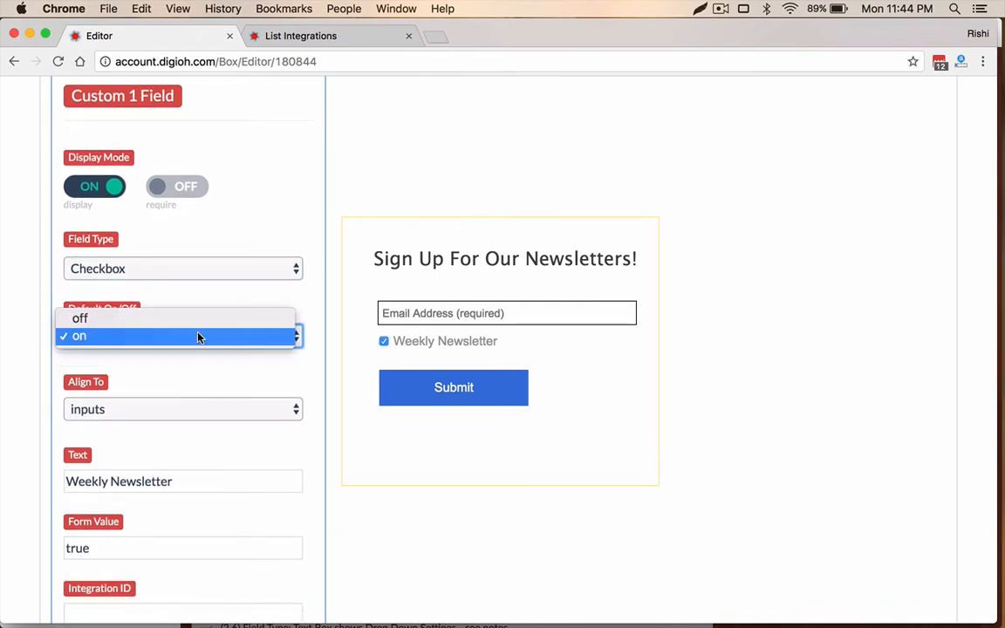
{"action": "left_click", "coordinate": [190, 329]}
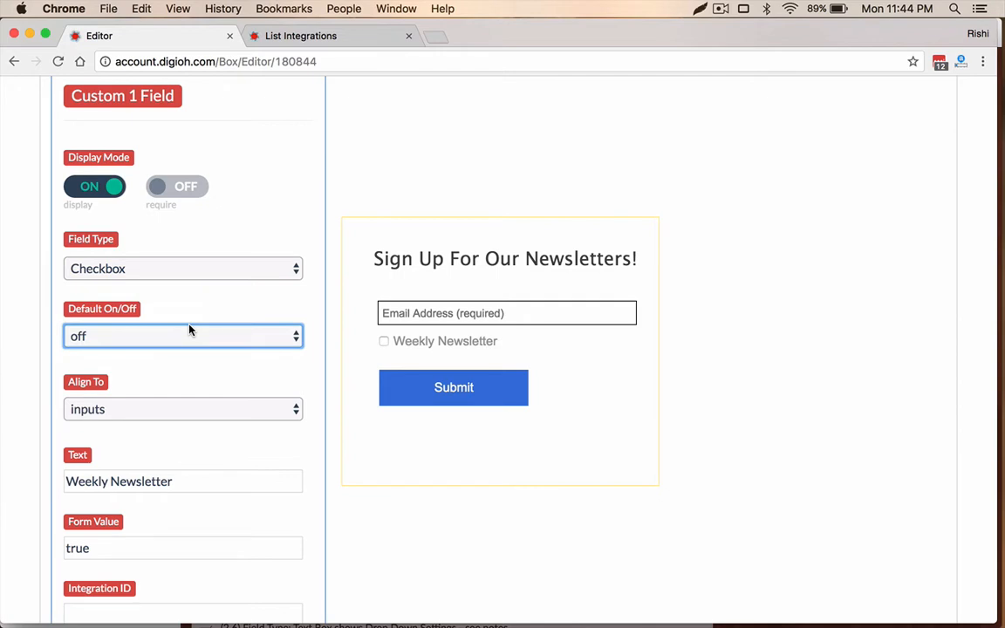
{"action": "left_click", "coordinate": [172, 334]}
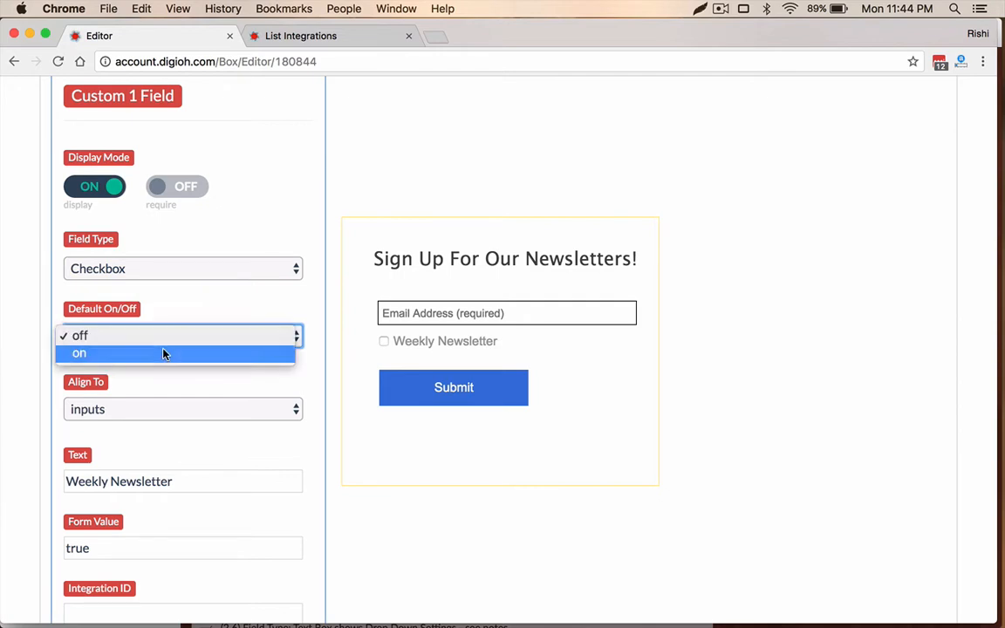
{"action": "left_click", "coordinate": [163, 353]}
Step: Review the alignment options for the Weekly Newsletter checkbox and choose inputs
{"action": "scroll", "coordinate": [163, 395], "scroll_direction": "down", "scroll_amount": 2}
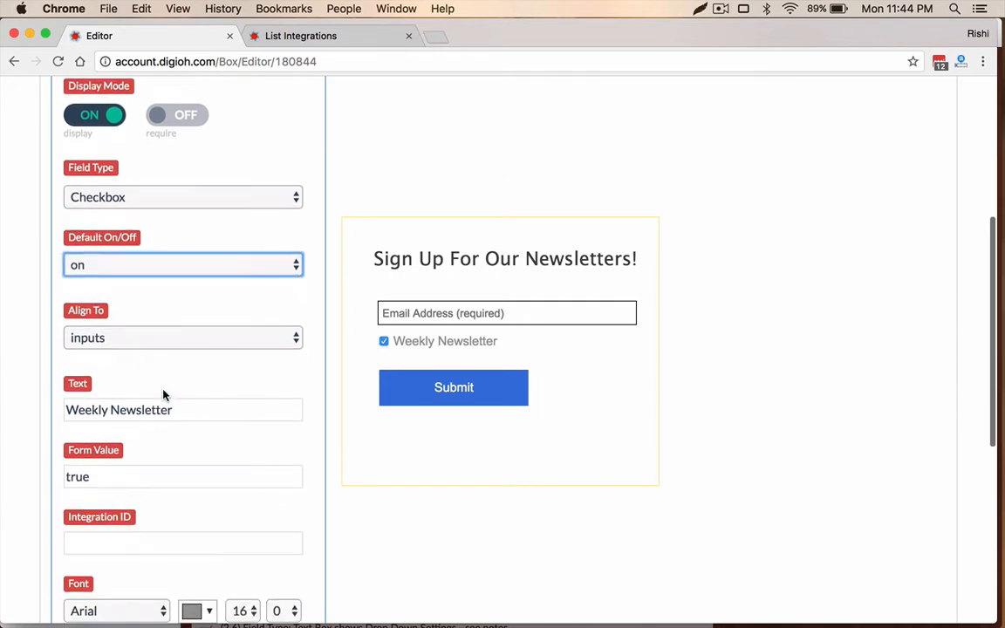
{"action": "left_click", "coordinate": [139, 342]}
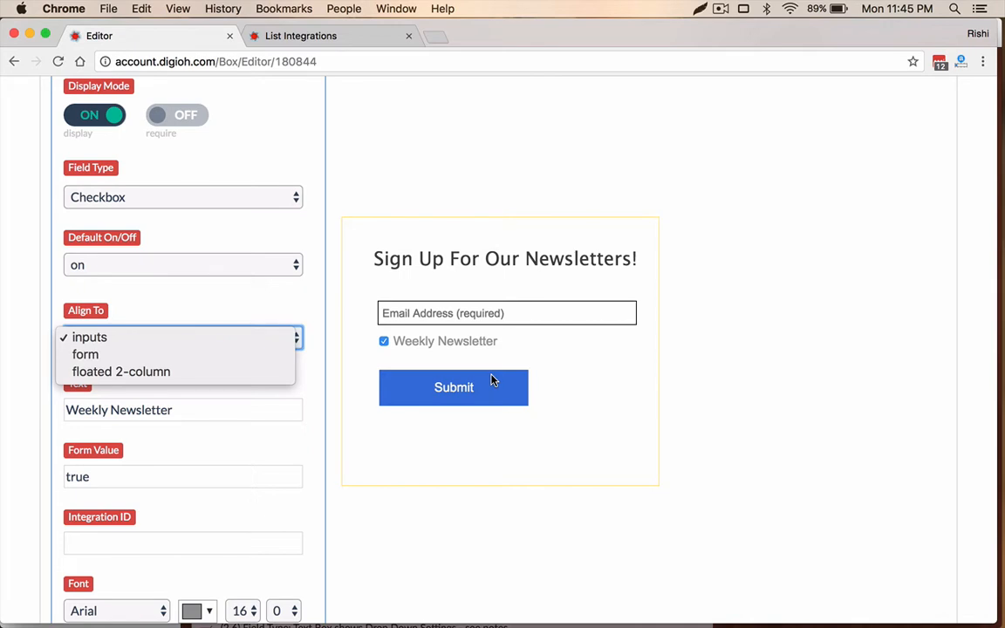
{"action": "left_click", "coordinate": [103, 336]}
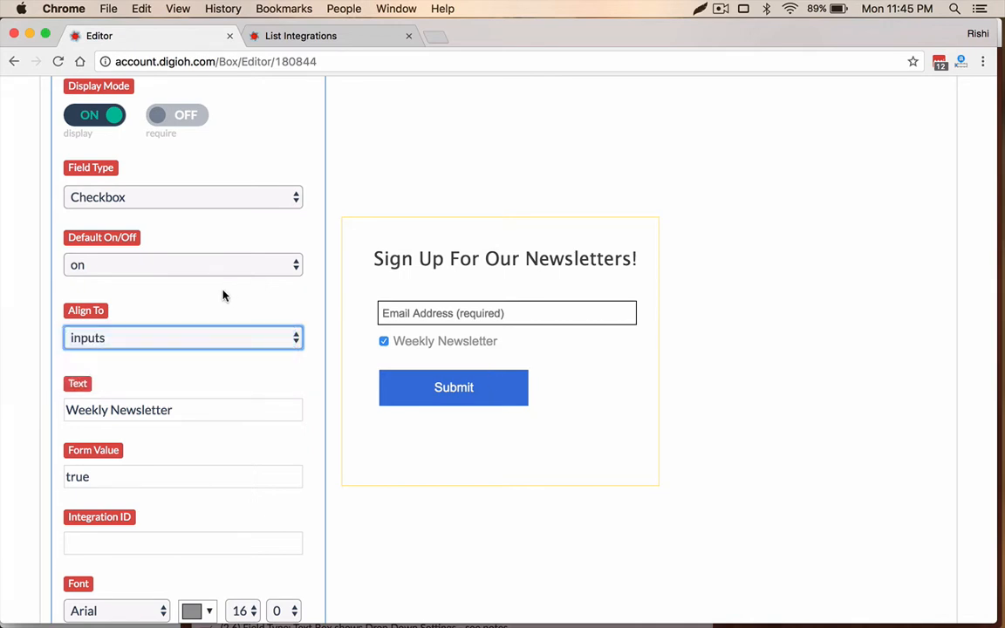
Step: Copy the checkbox's Weekly Newsletter text and replace it with "List Name 1"
{"action": "scroll", "coordinate": [222, 295], "scroll_direction": "down", "scroll_amount": 3}
{"action": "triple_click", "coordinate": [208, 298]}
{"action": "key", "text": "super+c"}
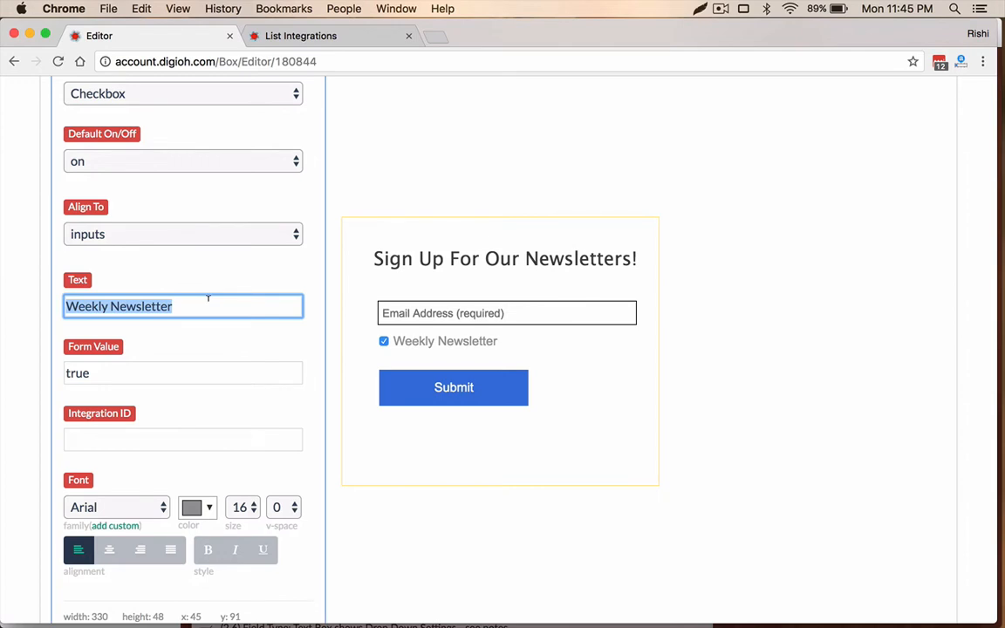
{"action": "key", "text": "BackSpace"}
{"action": "type", "text": "List N"}
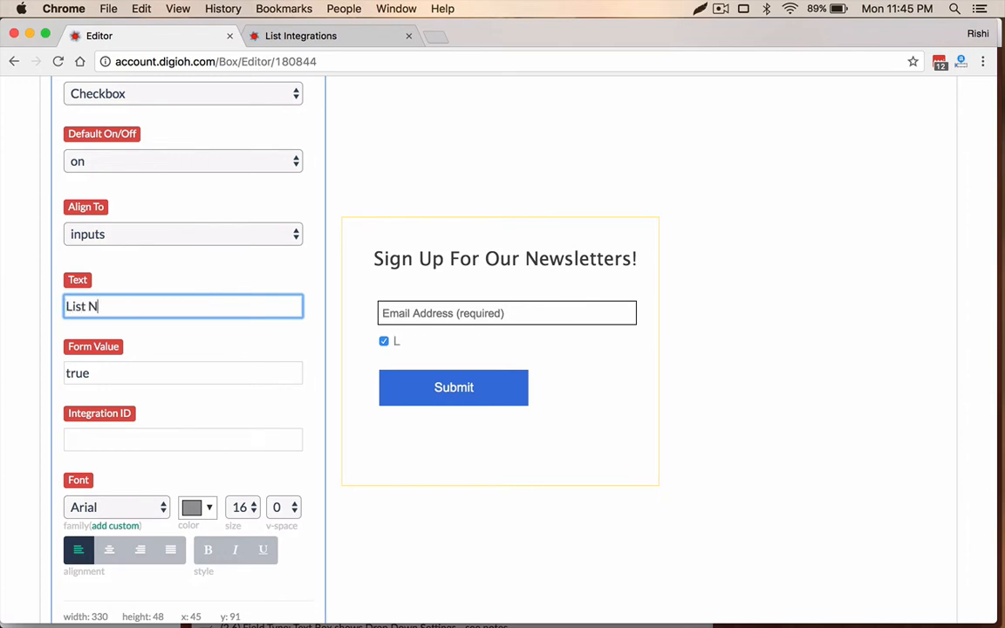
{"action": "type", "text": "ame 1"}
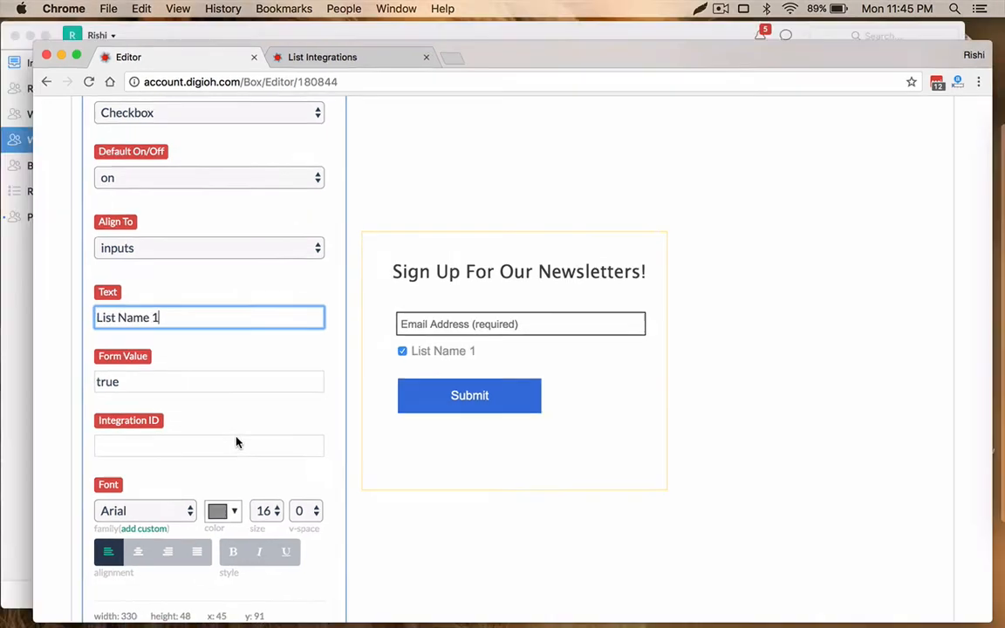
Step: Try font size 18 on the checkbox text and return it to 16
{"action": "left_click", "coordinate": [241, 507]}
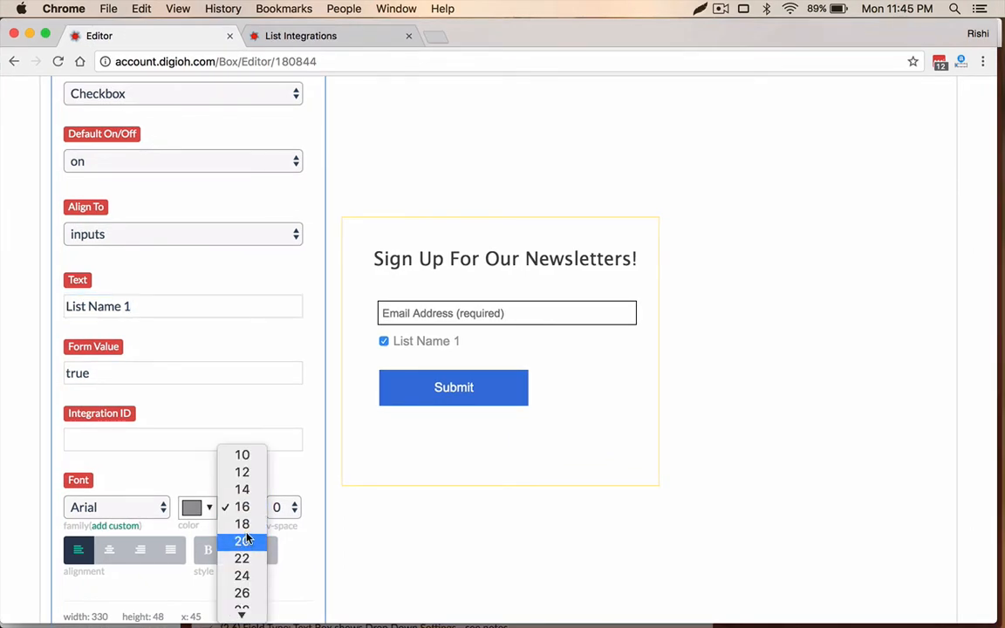
{"action": "left_click", "coordinate": [245, 526]}
{"action": "left_click", "coordinate": [246, 519]}
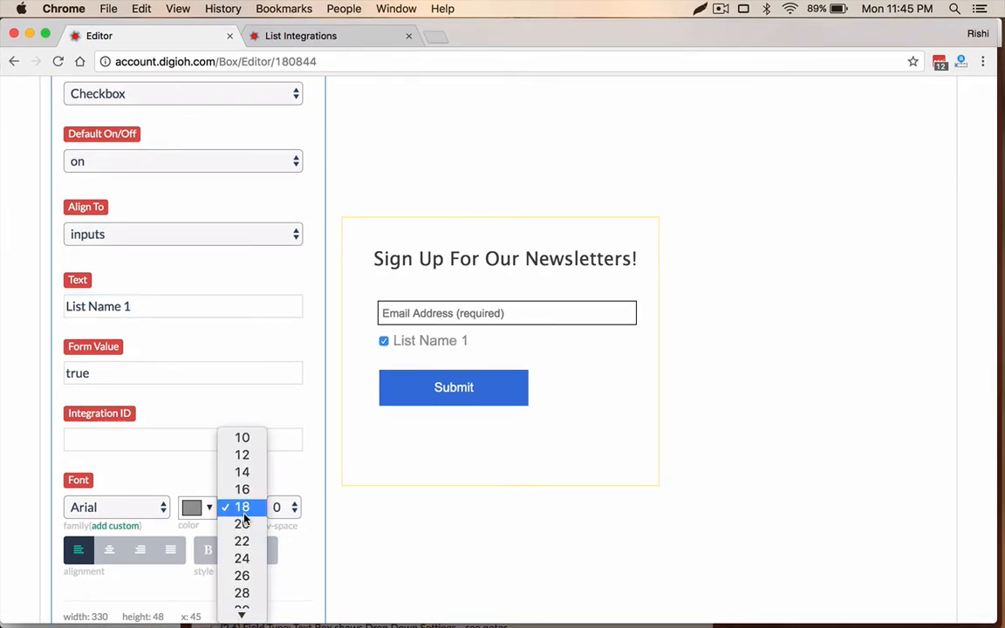
{"action": "left_click", "coordinate": [242, 489]}
Step: Restore the checkbox text to "Weekly Newsletter"
{"action": "left_click", "coordinate": [171, 302]}
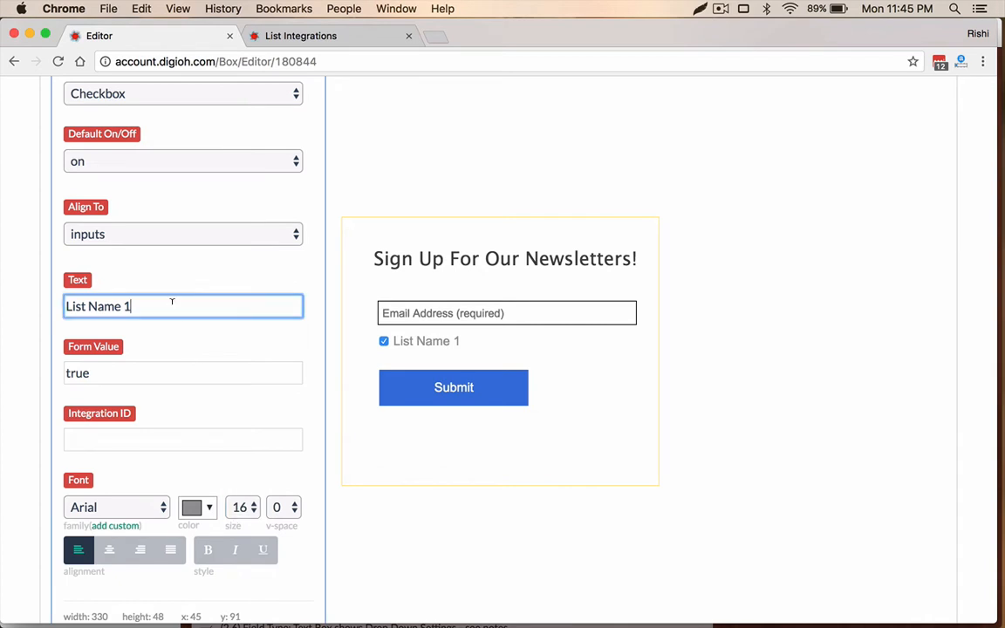
{"action": "key", "text": "super+a"}
{"action": "key", "text": "super+v"}
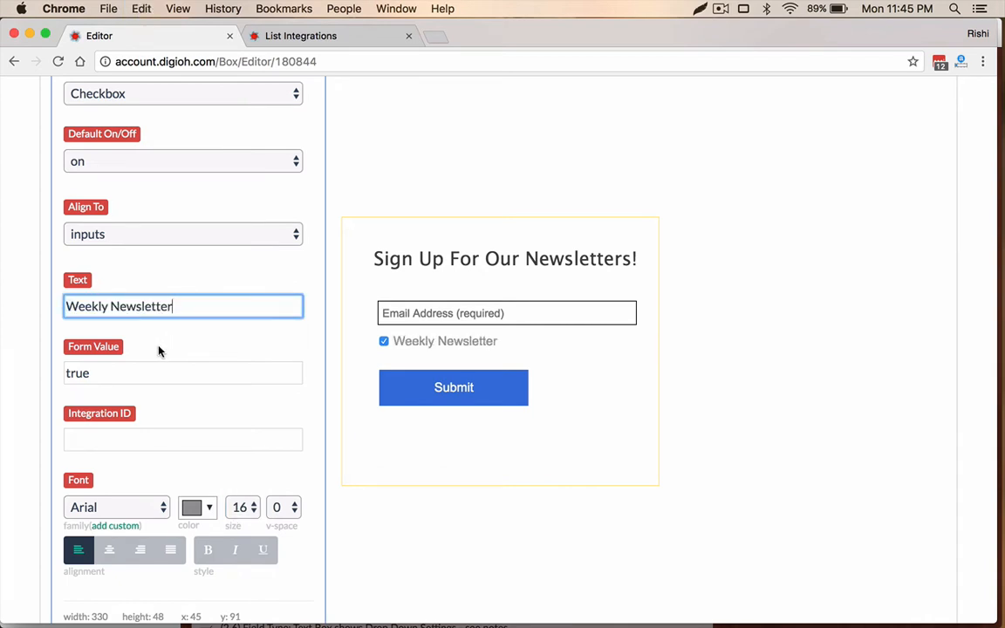
Step: Try "yes" and "1" as the checkbox's form value, and set it back to "true"
{"action": "scroll", "coordinate": [159, 351], "scroll_direction": "down", "scroll_amount": 2}
{"action": "left_click", "coordinate": [127, 338]}
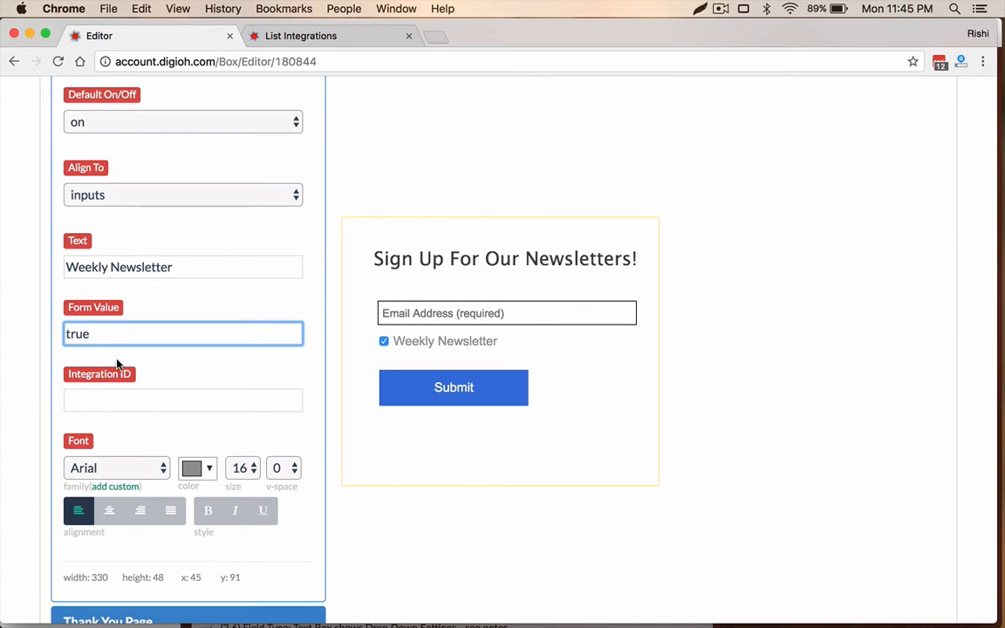
{"action": "double_click", "coordinate": [102, 334]}
{"action": "type", "text": "yes"}
{"action": "key", "text": "super+a"}
{"action": "type", "text": "1"}
{"action": "key", "text": "super+a"}
{"action": "type", "text": "true"}
Step: Enter the API Form Post (6-22-2016) integration's ID, 51224, as the checkbox's Integration ID, followed by a comma
{"action": "left_click", "coordinate": [111, 394]}
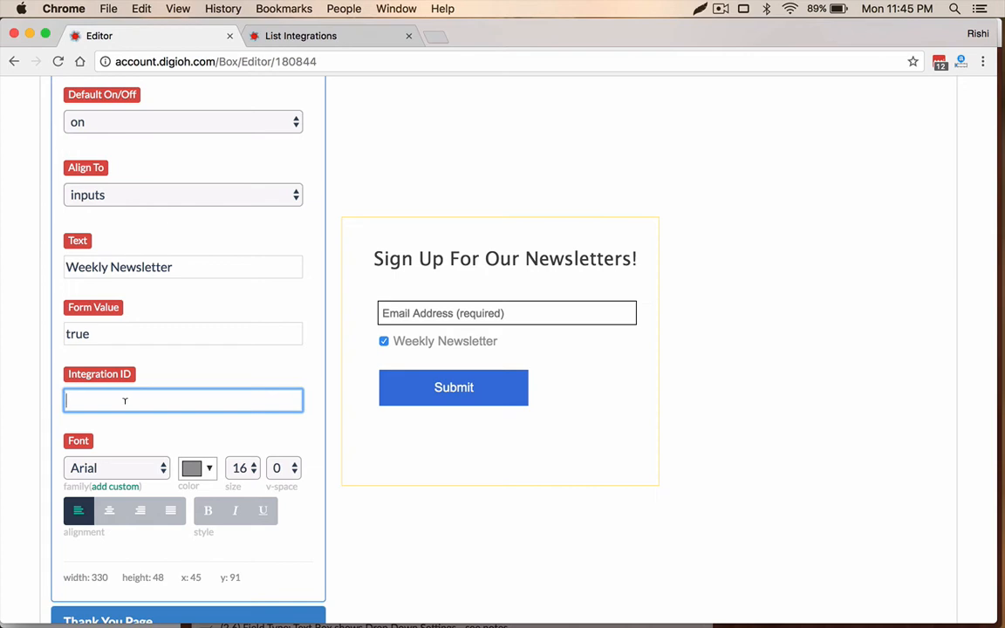
{"action": "left_click", "coordinate": [279, 35]}
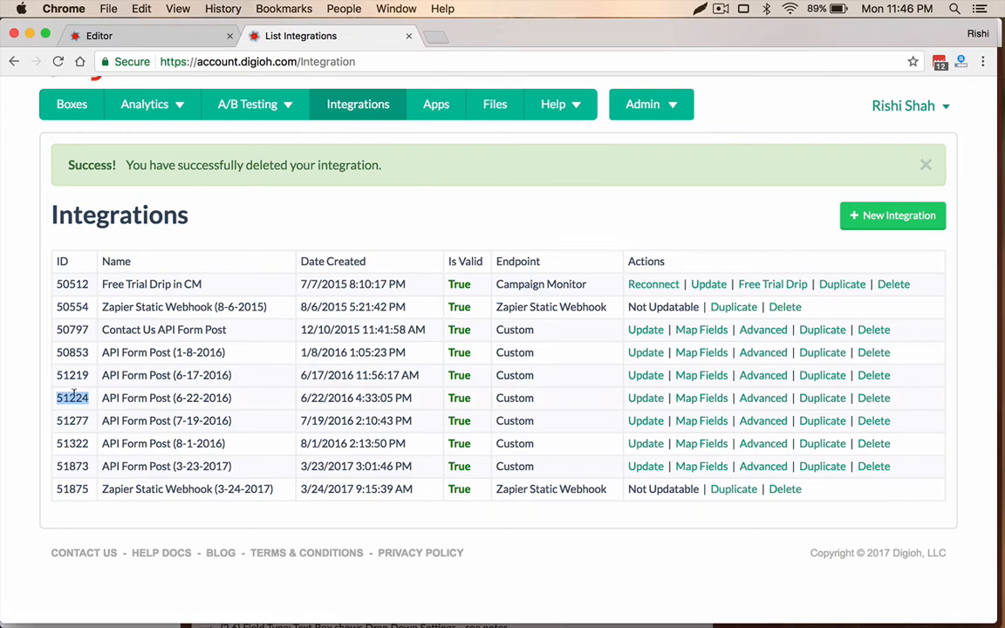
{"action": "left_click", "coordinate": [134, 41]}
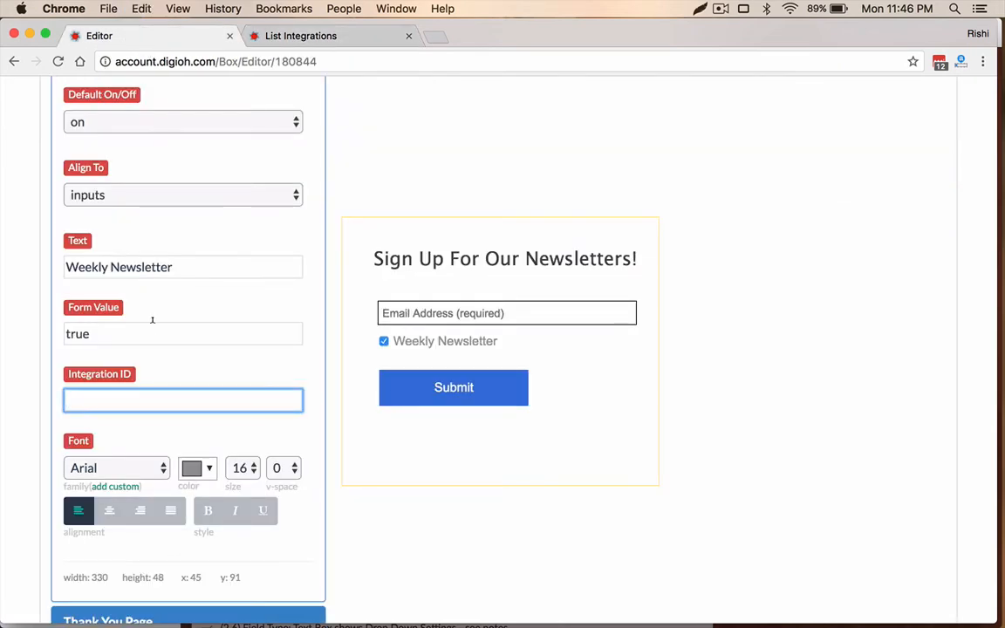
{"action": "type", "text": "51224"}
{"action": "type", "text": ","}
Step: Copy ID 51277 from the integrations list and append it after the comma in the Integration ID, without a space
{"action": "left_click", "coordinate": [297, 36]}
{"action": "double_click", "coordinate": [70, 420]}
{"action": "key", "text": "super+c"}
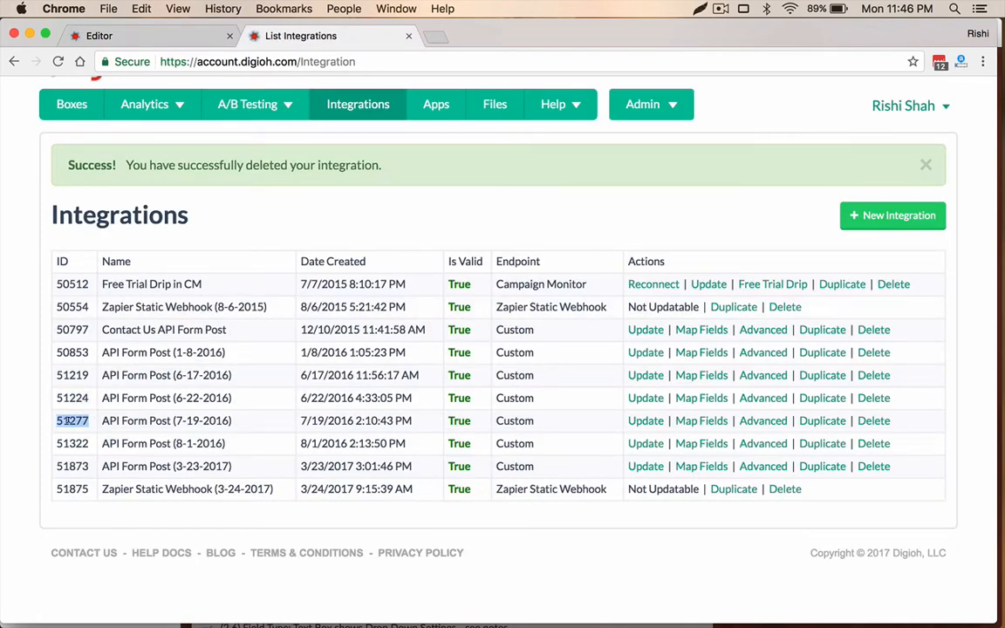
{"action": "left_click", "coordinate": [105, 41]}
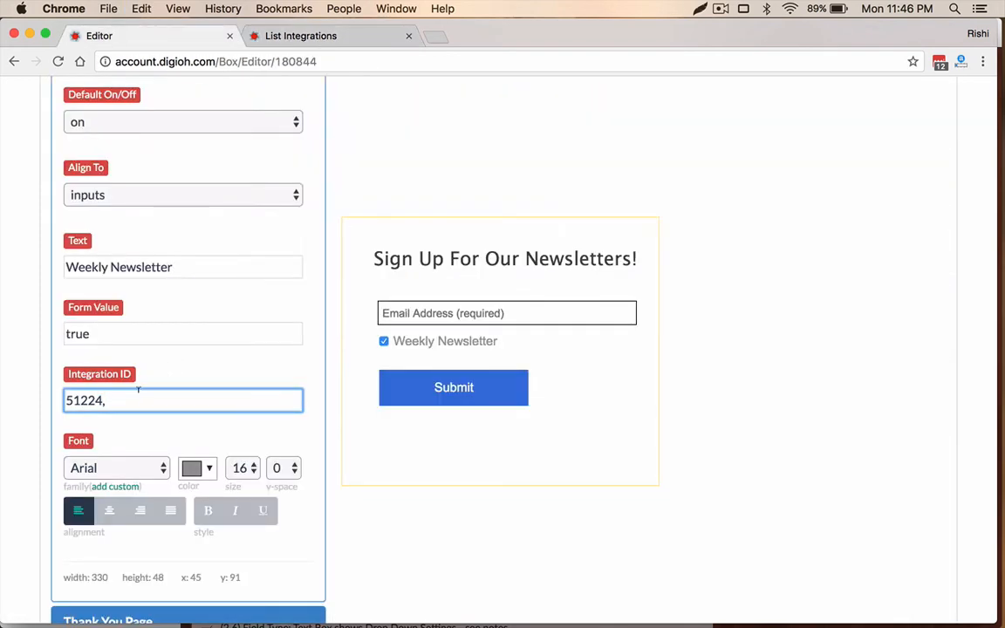
{"action": "key", "text": "super+v"}
{"action": "left_click", "coordinate": [109, 400]}
{"action": "key", "text": "BackSpace"}
Step: Copy the Integration ID value, clear the field, and look over the Integrations section below the form settings
{"action": "scroll", "coordinate": [158, 386], "scroll_direction": "down", "scroll_amount": 1}
{"action": "key", "text": "super+a"}
{"action": "key", "text": "super+c"}
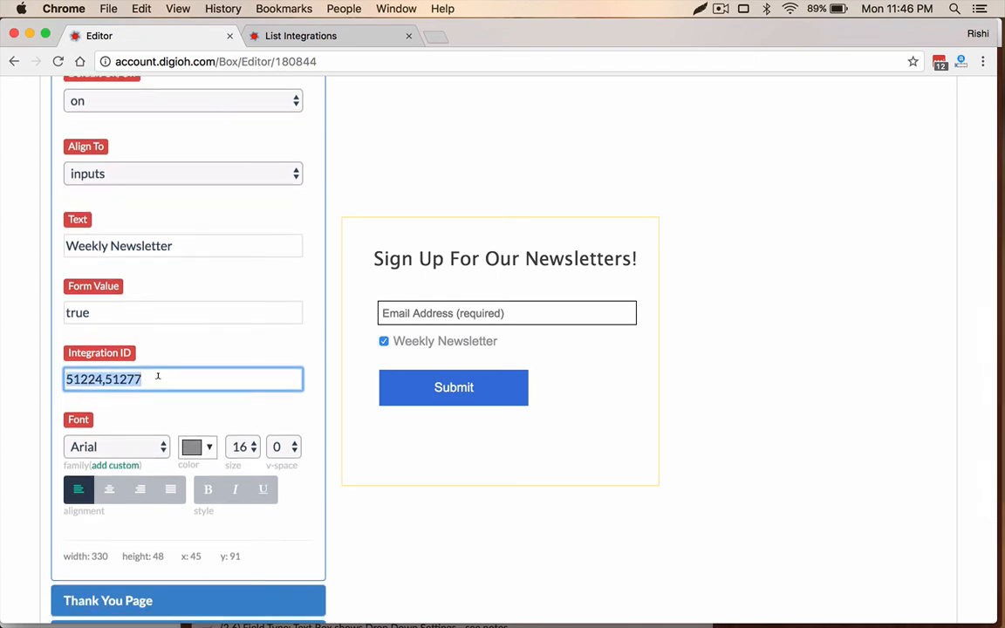
{"action": "key", "text": "BackSpace"}
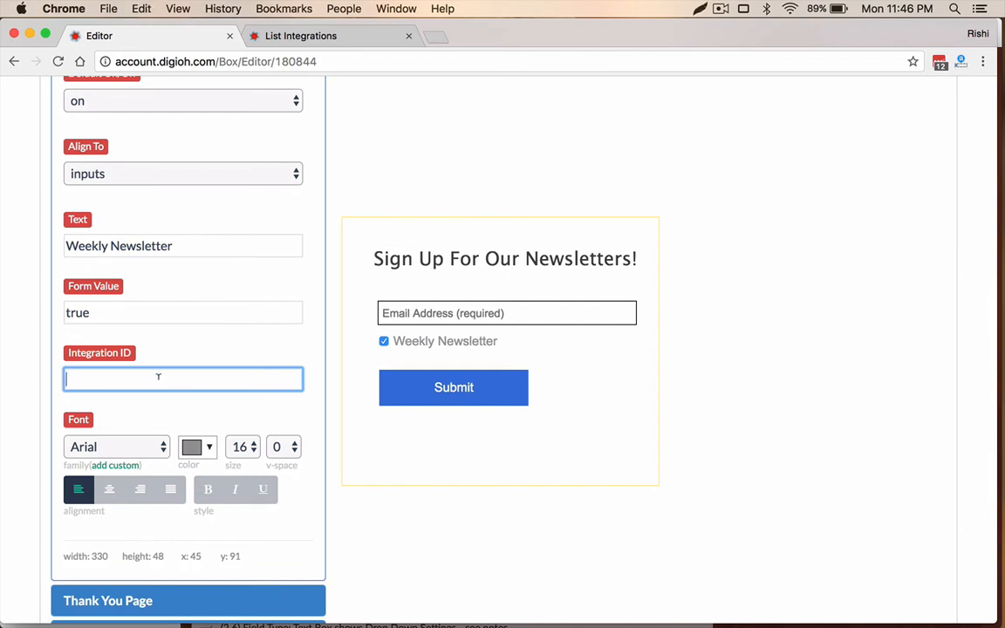
{"action": "left_click", "coordinate": [201, 410]}
{"action": "scroll", "coordinate": [202, 411], "scroll_direction": "down", "scroll_amount": 5}
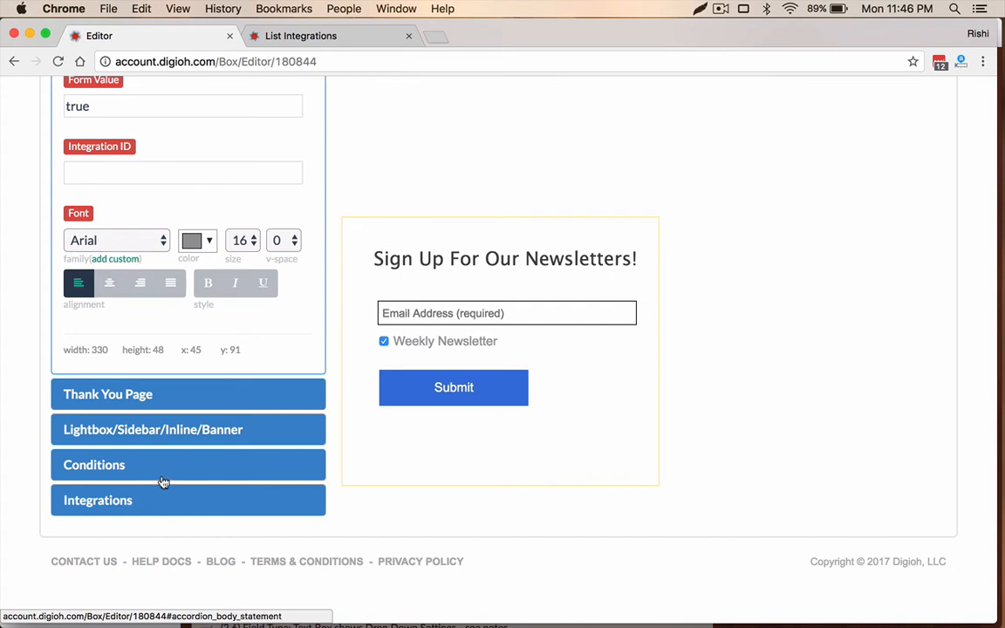
{"action": "scroll", "coordinate": [130, 516], "scroll_direction": "up", "scroll_amount": 1}
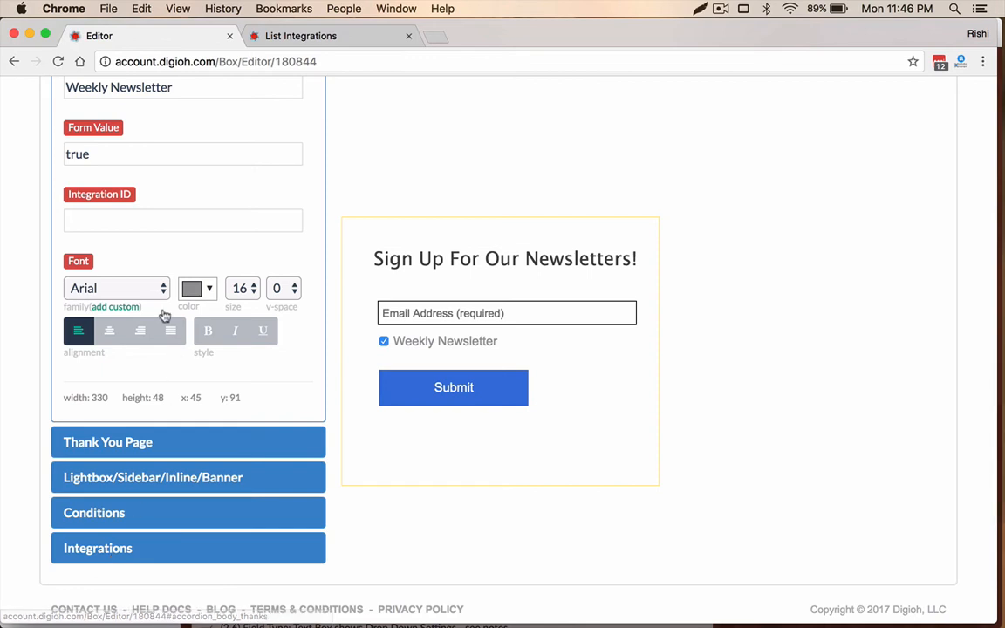
Step: Paste the copied IDs back into the Integration ID and remove the second one, leaving only 51224
{"action": "left_click", "coordinate": [128, 220]}
{"action": "key", "text": "super+v"}
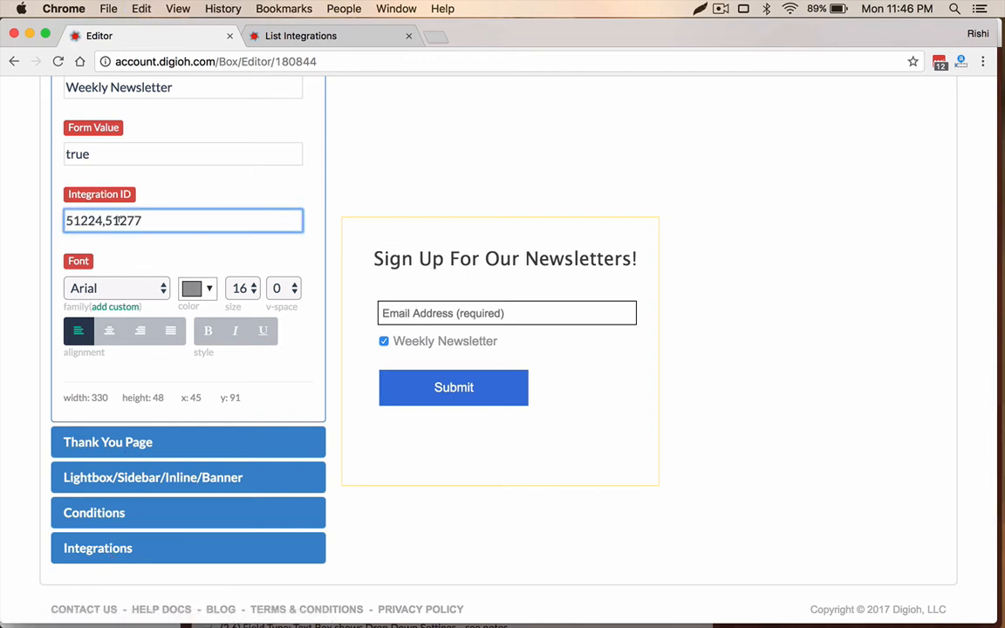
{"action": "left_click_drag", "start_coordinate": [102, 220], "coordinate": [142, 219]}
{"action": "key", "text": "BackSpace"}
Step: Display Custom Field 2 on the form with Checkbox as its field type
{"action": "scroll", "coordinate": [232, 241], "scroll_direction": "up", "scroll_amount": 10}
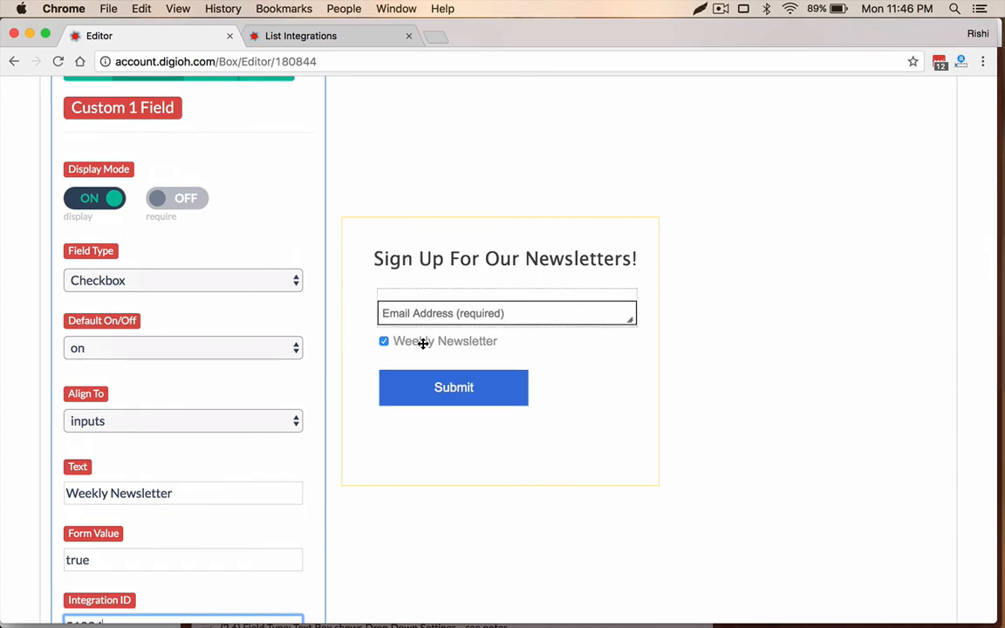
{"action": "scroll", "coordinate": [279, 262], "scroll_direction": "up", "scroll_amount": 2}
{"action": "left_click", "coordinate": [153, 147]}
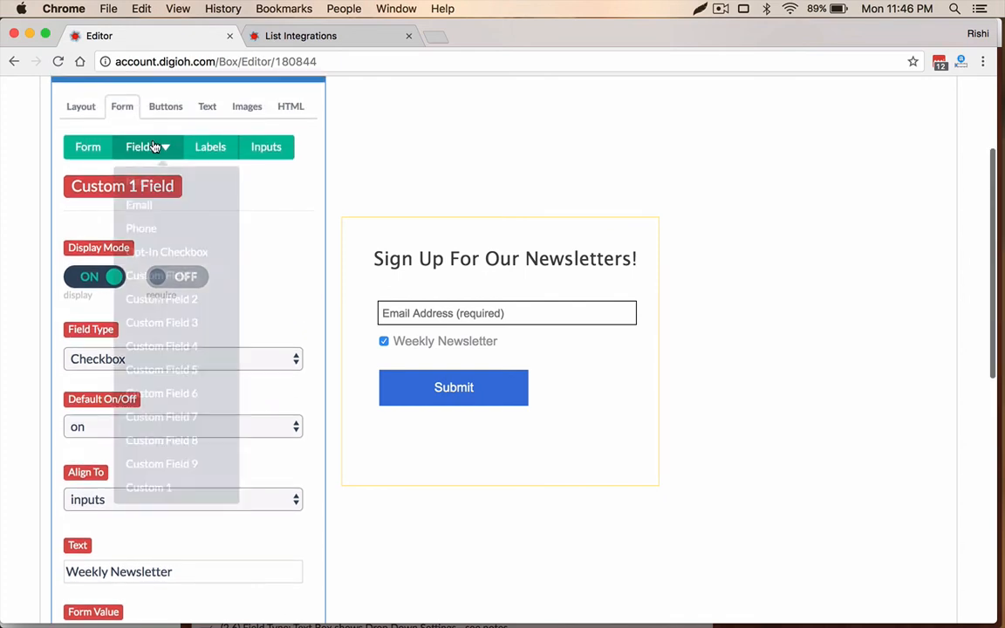
{"action": "left_click", "coordinate": [148, 301]}
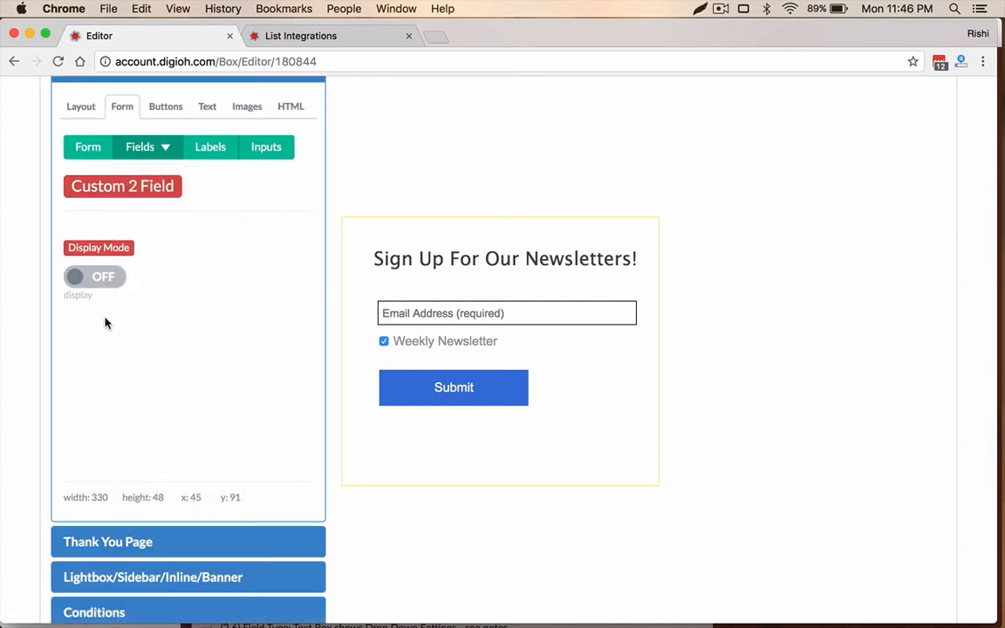
{"action": "left_click", "coordinate": [98, 275]}
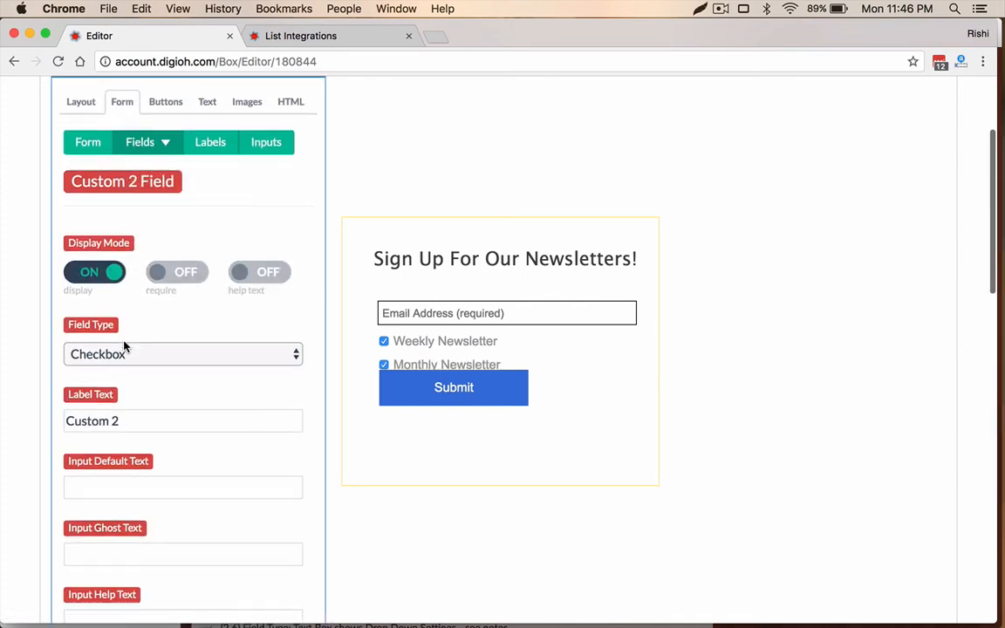
{"action": "left_click", "coordinate": [124, 347]}
{"action": "left_click", "coordinate": [110, 354]}
Step: Move the Submit button down so it sits clear of the Monthly Newsletter checkbox
{"action": "scroll", "coordinate": [160, 394], "scroll_direction": "down", "scroll_amount": 2}
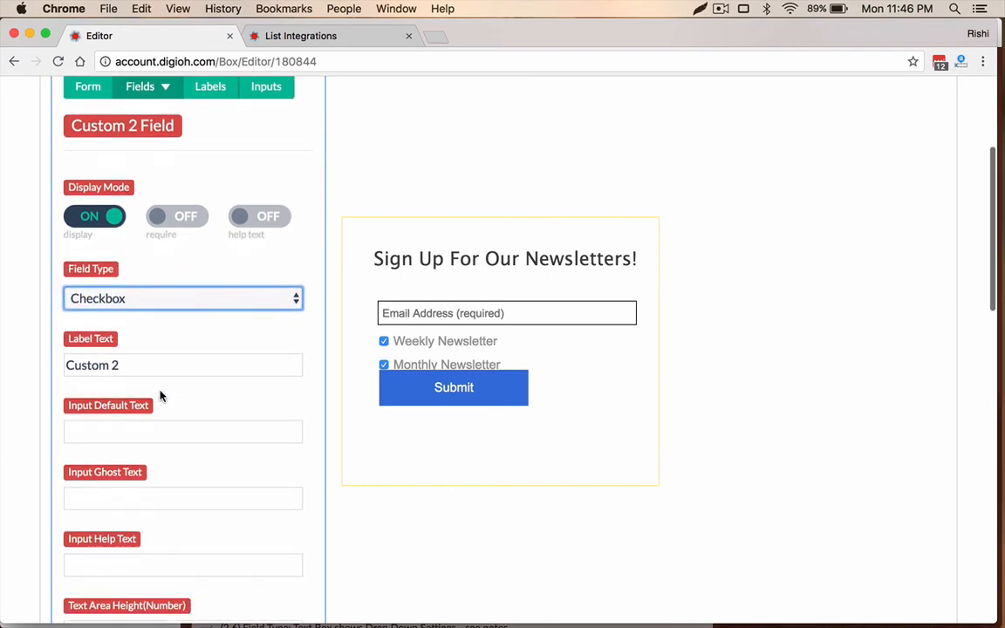
{"action": "left_click_drag", "start_coordinate": [433, 388], "coordinate": [433, 422]}
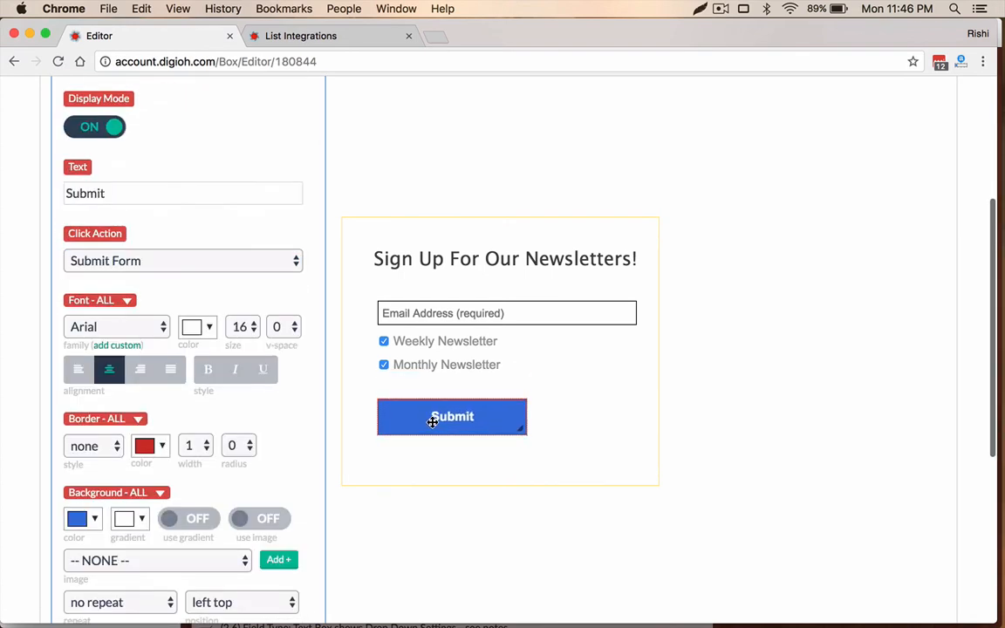
Step: Open the settings of Custom Field 2 and examine its label text and checkbox options
{"action": "left_click", "coordinate": [455, 342]}
{"action": "scroll", "coordinate": [258, 247], "scroll_direction": "up", "scroll_amount": 3}
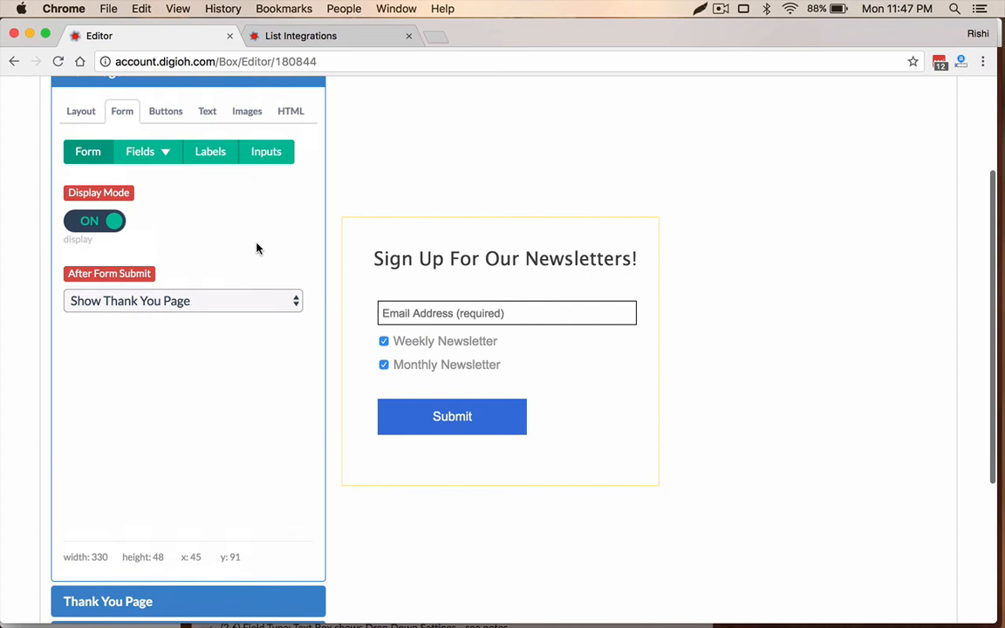
{"action": "left_click", "coordinate": [150, 150]}
{"action": "left_click", "coordinate": [139, 312]}
{"action": "scroll", "coordinate": [173, 278], "scroll_direction": "down", "scroll_amount": 3}
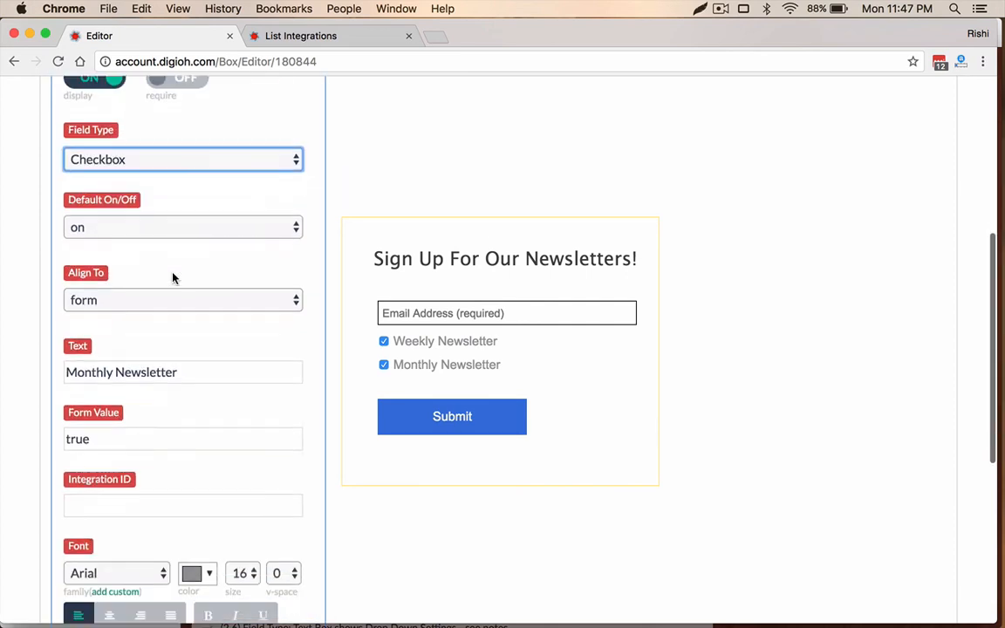
{"action": "scroll", "coordinate": [173, 279], "scroll_direction": "down", "scroll_amount": 2}
{"action": "left_click", "coordinate": [112, 301]}
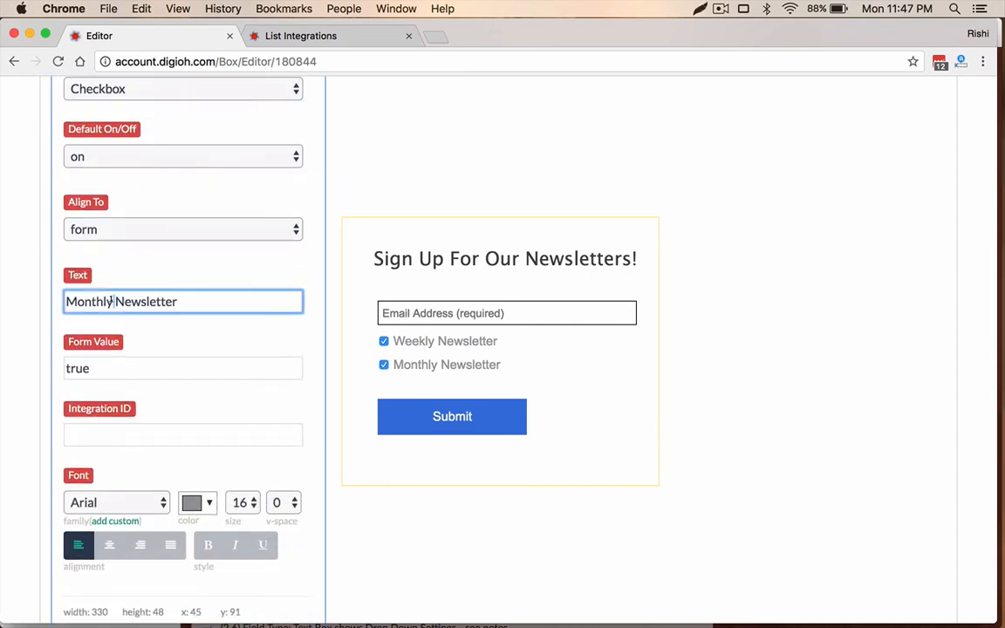
{"action": "double_click", "coordinate": [112, 301]}
{"action": "left_click_drag", "start_coordinate": [112, 301], "coordinate": [177, 301]}
{"action": "left_click", "coordinate": [179, 301]}
{"action": "scroll", "coordinate": [170, 267], "scroll_direction": "up", "scroll_amount": 1}
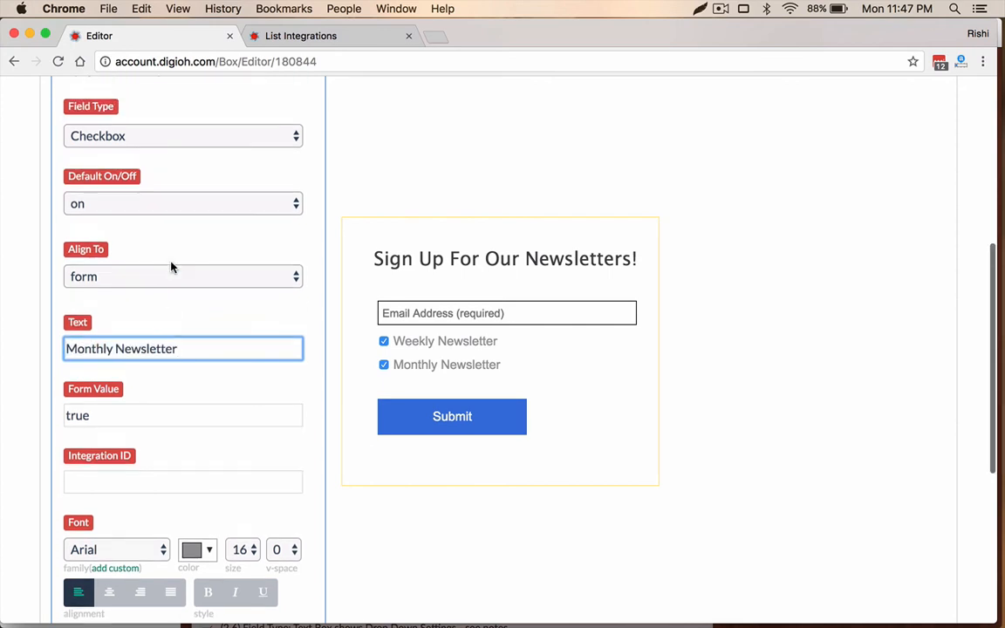
Step: Set the Monthly Newsletter checkbox to off by default and align it to floated 2-column
{"action": "left_click", "coordinate": [148, 218]}
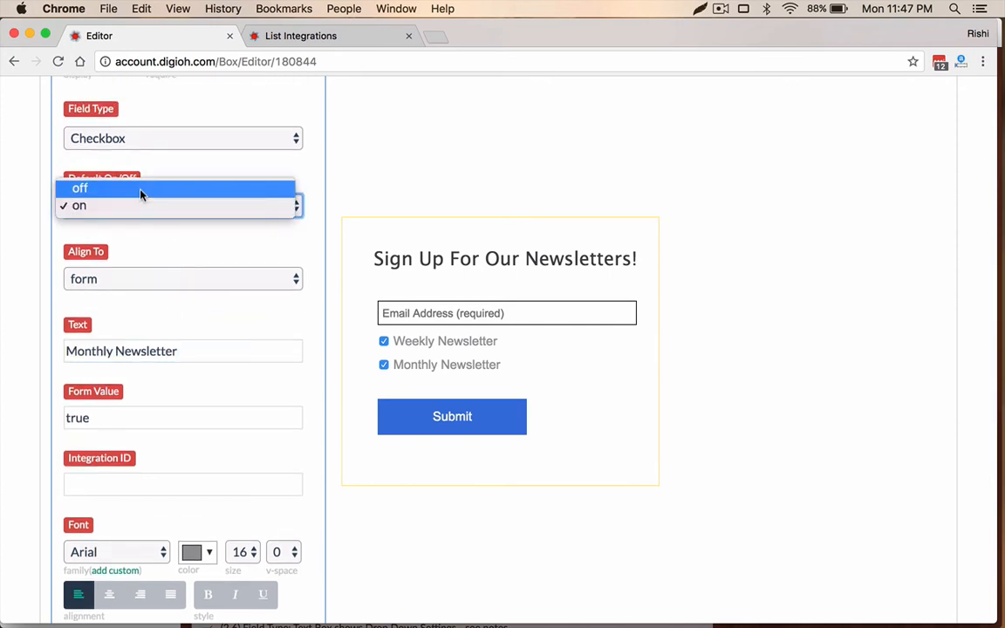
{"action": "left_click", "coordinate": [138, 192]}
{"action": "left_click", "coordinate": [146, 285]}
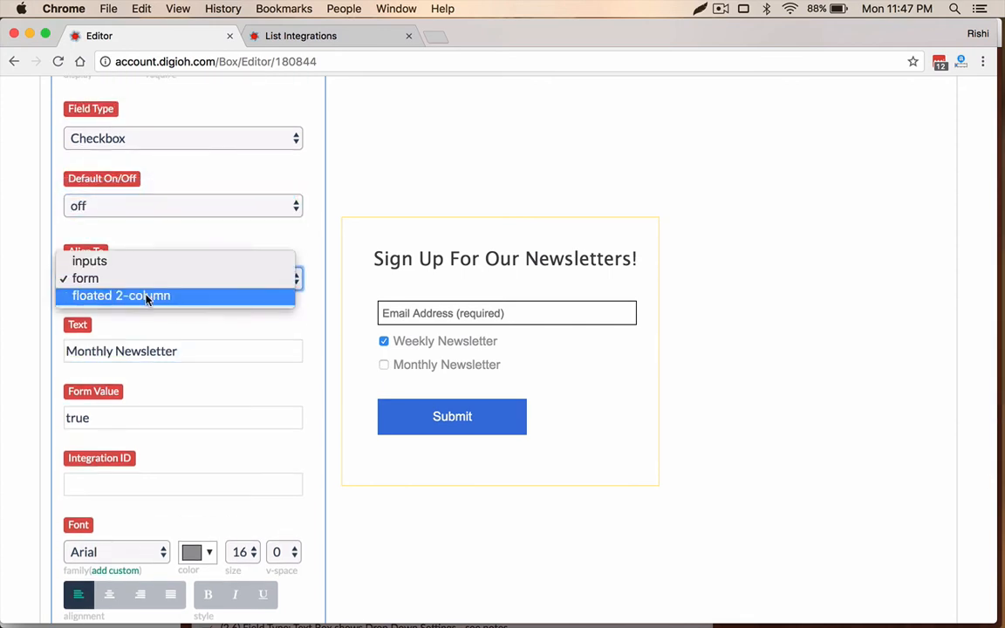
{"action": "left_click", "coordinate": [148, 296]}
Step: Align the Weekly Newsletter checkbox in Custom Field 1 to floated 2-column
{"action": "scroll", "coordinate": [228, 329], "scroll_direction": "up", "scroll_amount": 2}
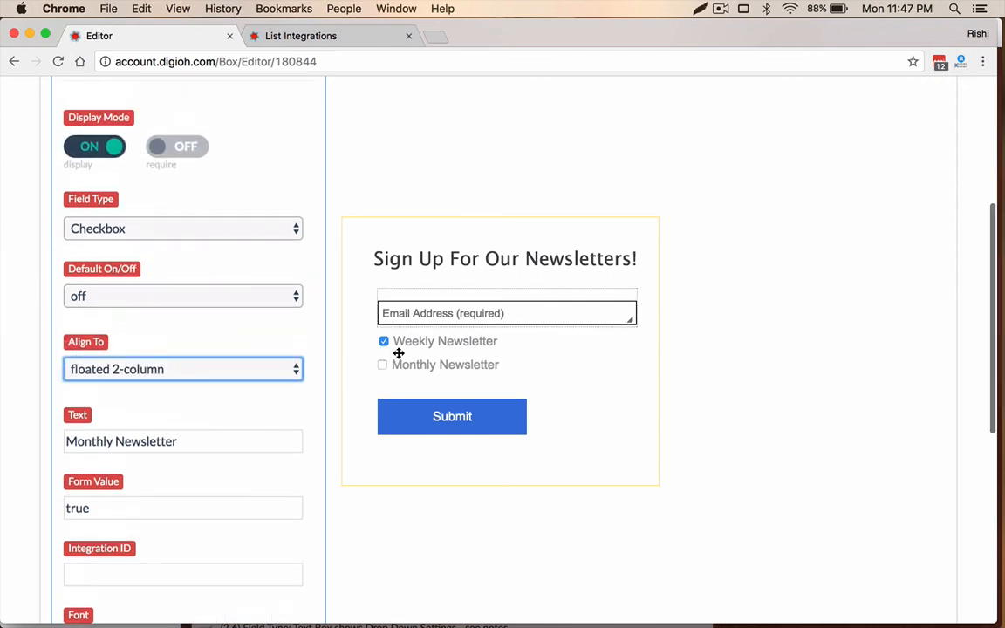
{"action": "scroll", "coordinate": [287, 287], "scroll_direction": "up", "scroll_amount": 2}
{"action": "left_click", "coordinate": [145, 121]}
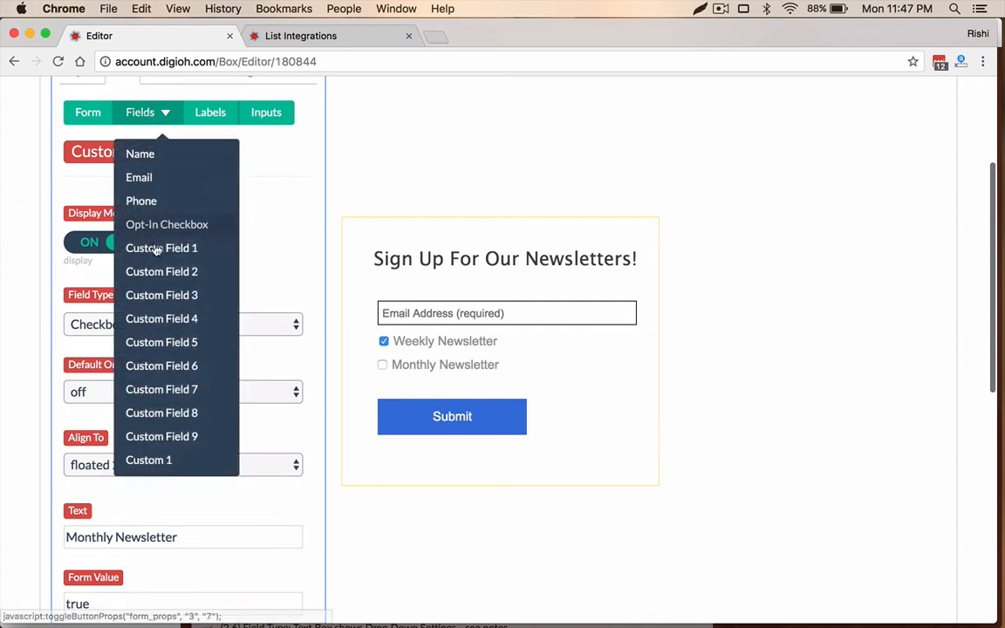
{"action": "left_click", "coordinate": [156, 252]}
{"action": "left_click", "coordinate": [144, 464]}
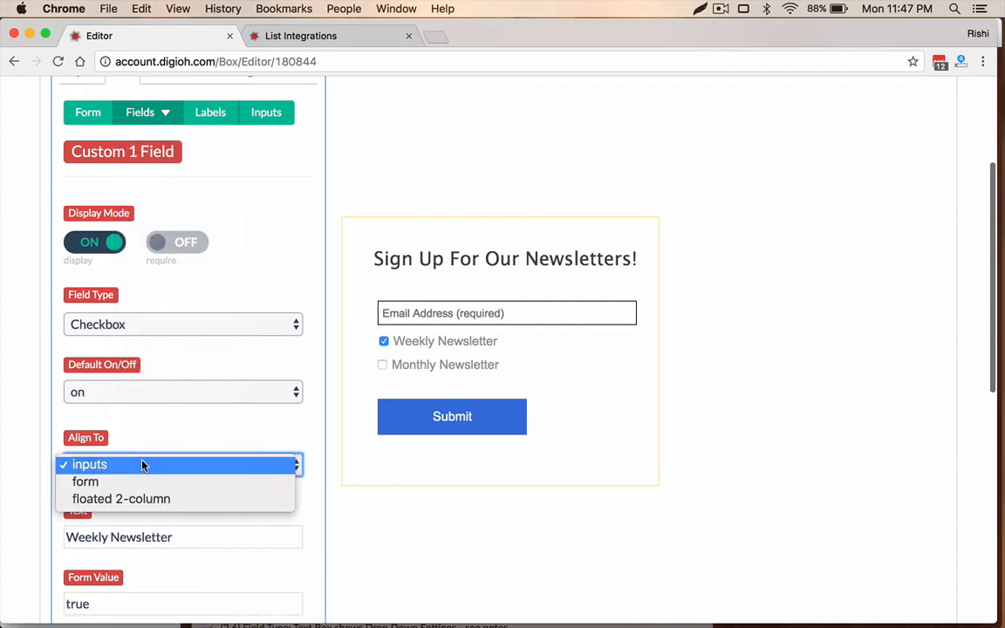
{"action": "left_click", "coordinate": [144, 512]}
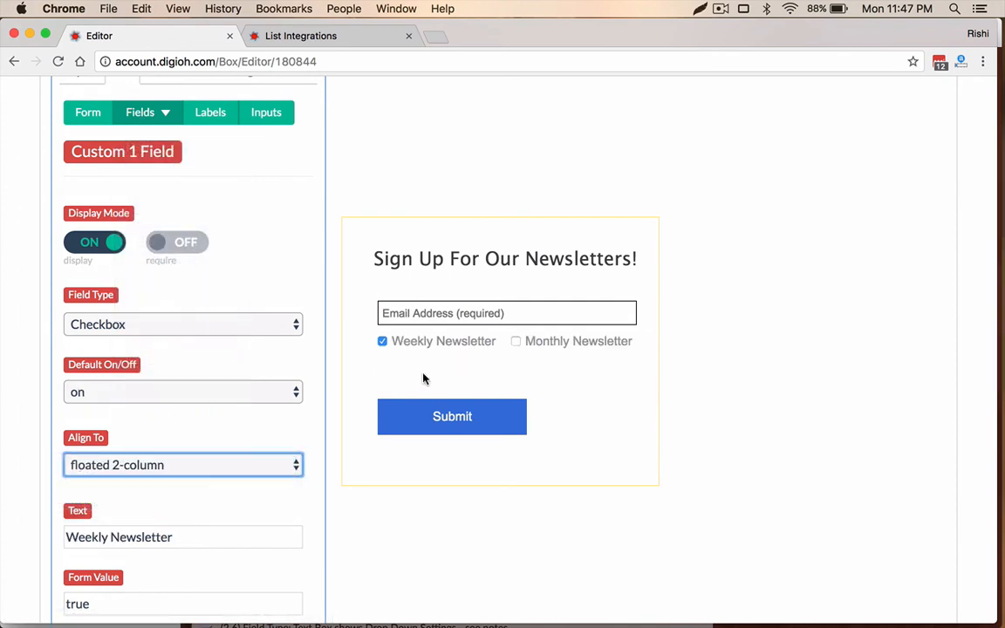
Step: Reopen Custom Field 2 and review its Form Value and the choices for its default on/off state
{"action": "left_click", "coordinate": [337, 244]}
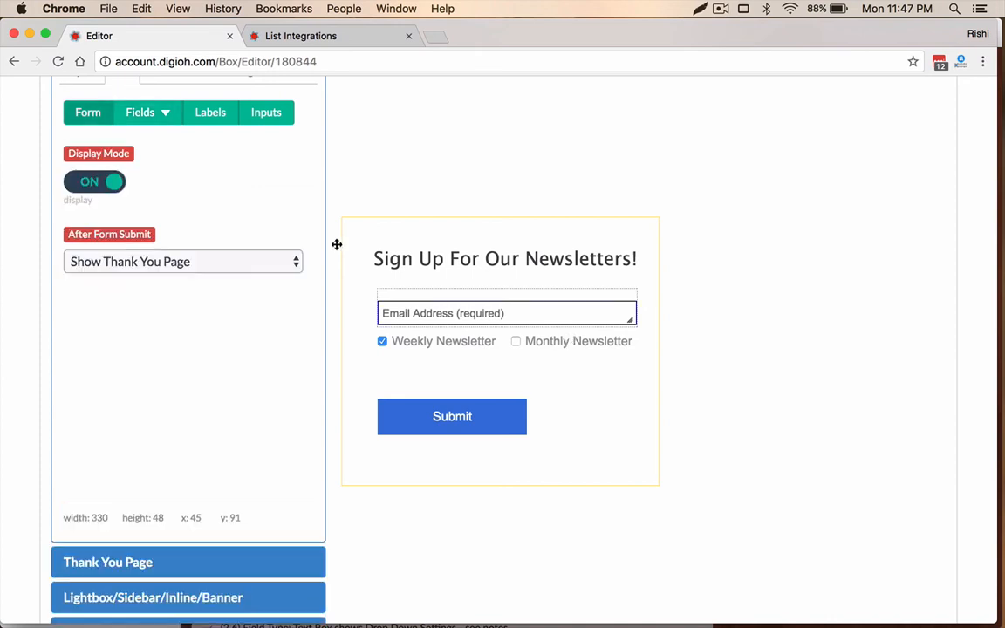
{"action": "left_click", "coordinate": [156, 116]}
{"action": "left_click", "coordinate": [177, 282]}
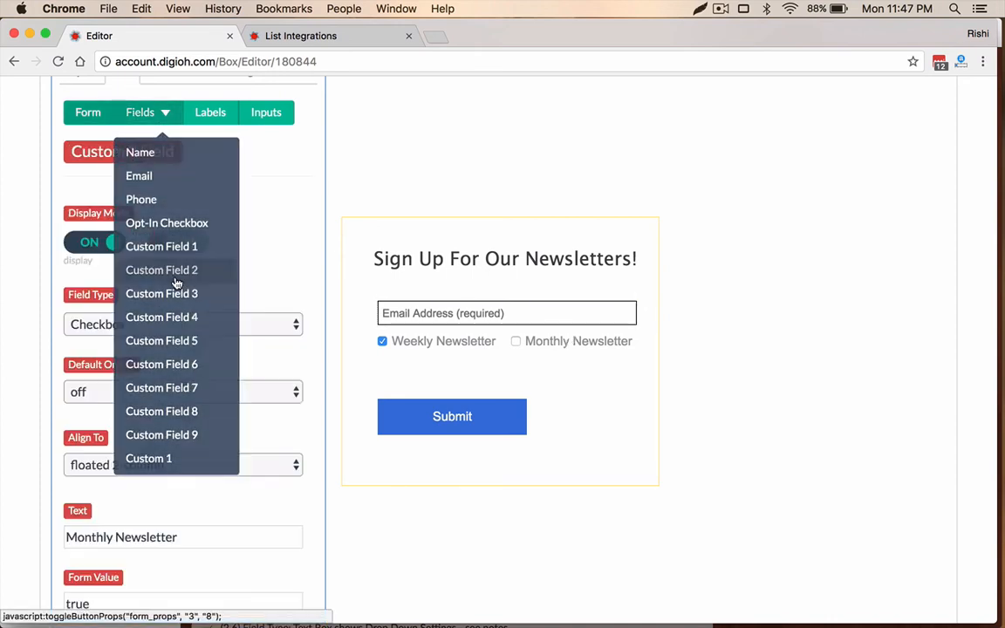
{"action": "scroll", "coordinate": [171, 399], "scroll_direction": "down", "scroll_amount": 3}
{"action": "scroll", "coordinate": [171, 400], "scroll_direction": "down", "scroll_amount": 2}
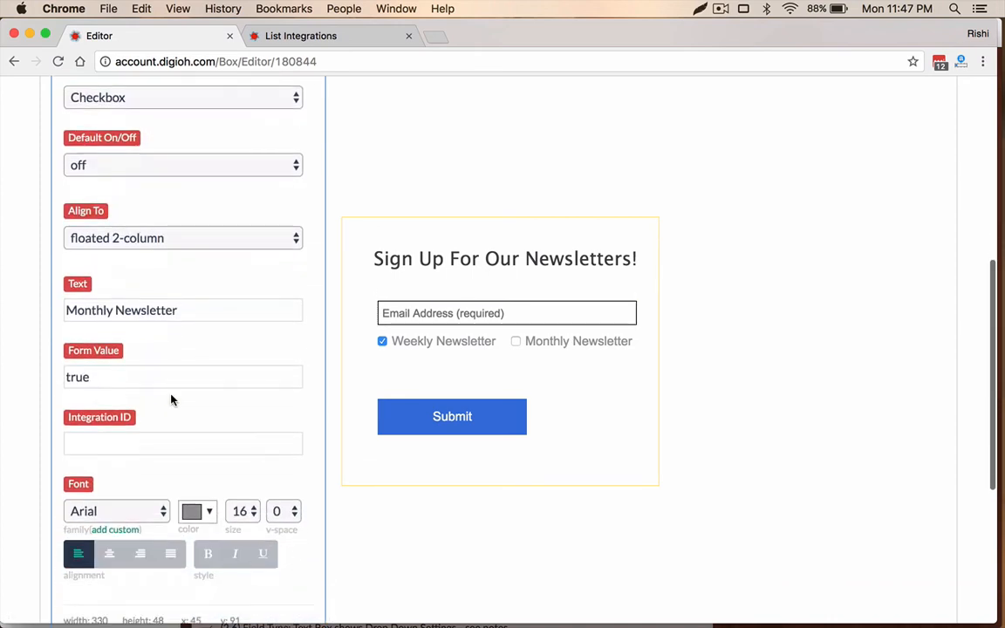
{"action": "double_click", "coordinate": [110, 368]}
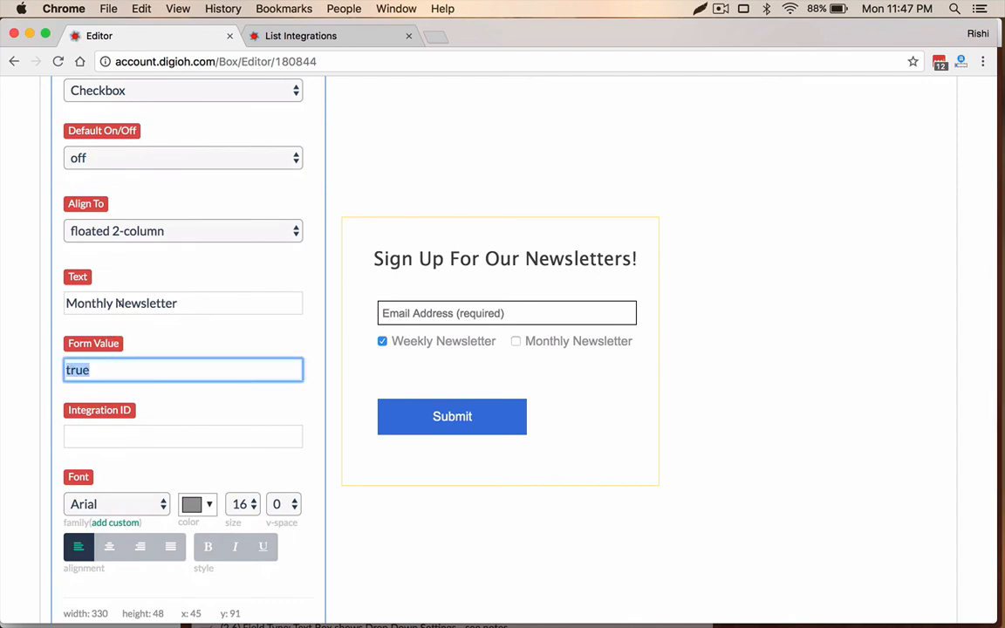
{"action": "left_click", "coordinate": [136, 162]}
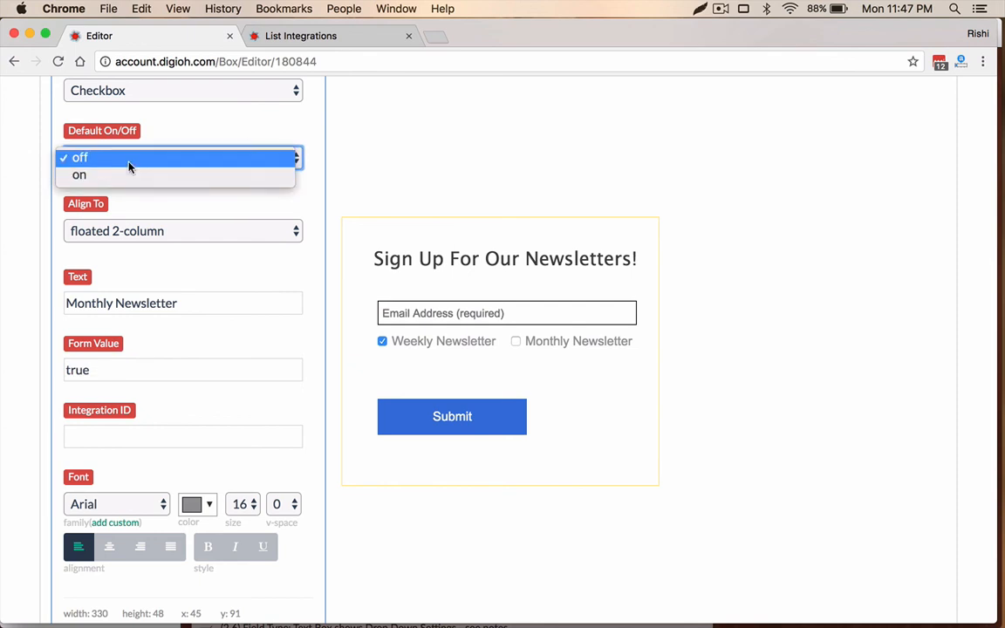
{"action": "left_click", "coordinate": [128, 162]}
Step: Copy ID 51322 of API Form Post (8-1-2016) from the integrations list into the Monthly Newsletter checkbox's Integration ID
{"action": "left_click", "coordinate": [276, 37]}
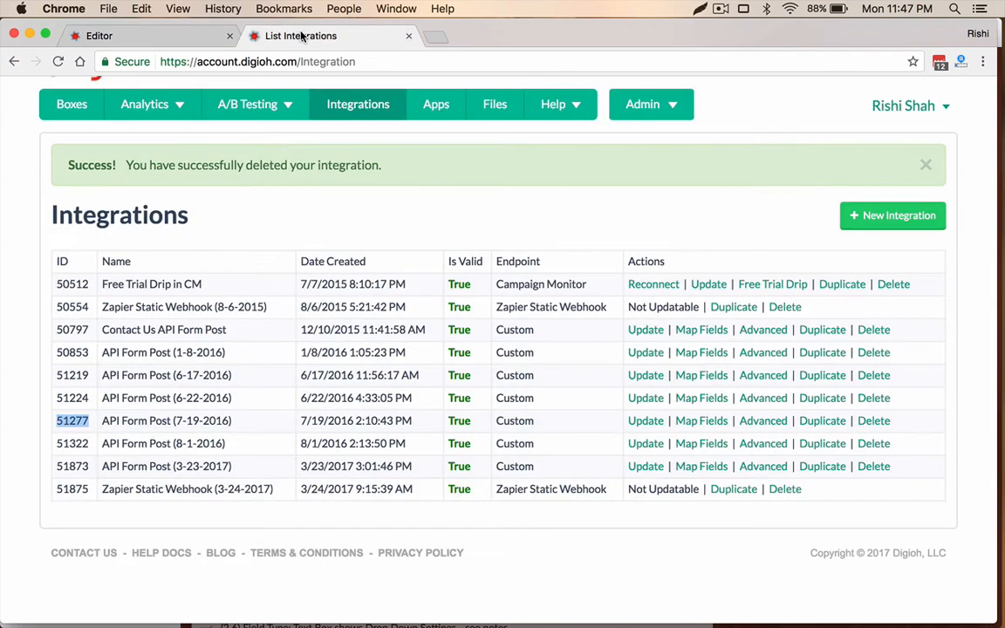
{"action": "double_click", "coordinate": [76, 443]}
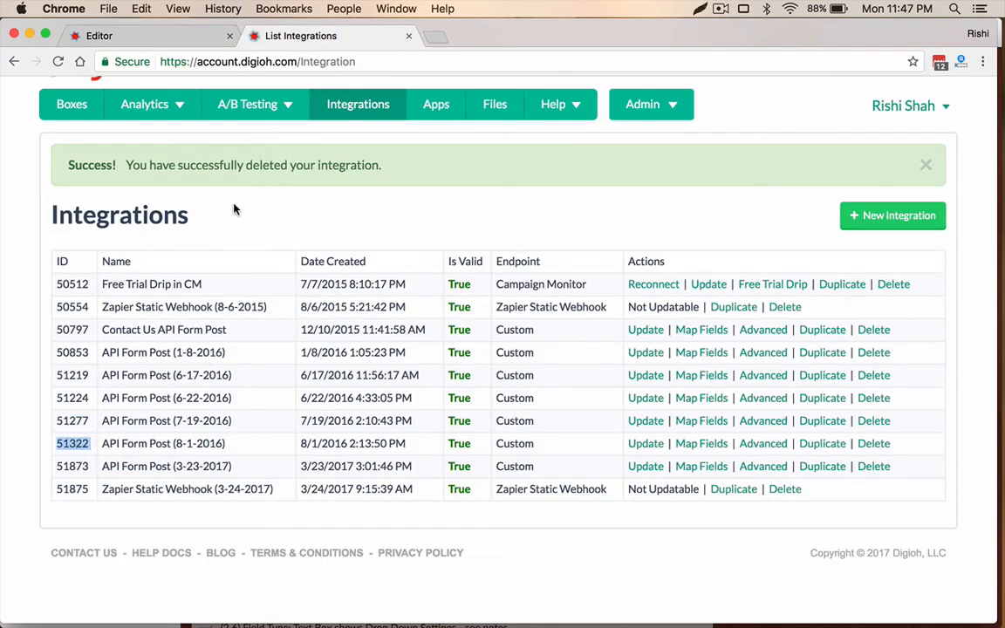
{"action": "left_click", "coordinate": [172, 36]}
{"action": "left_click", "coordinate": [140, 435]}
{"action": "key", "text": "super+v"}
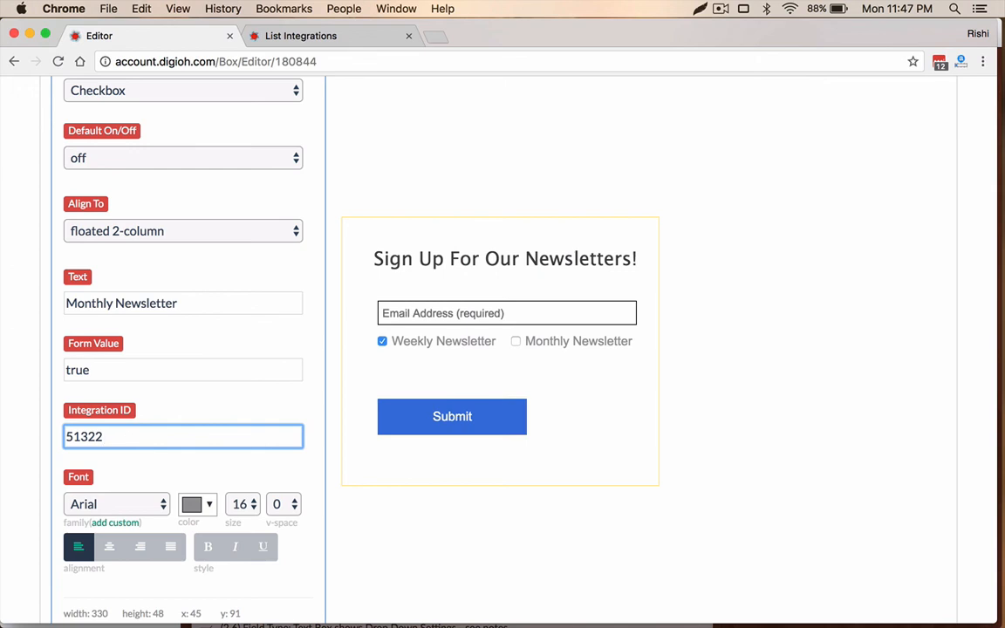
Step: Open the settings of Custom Field 1 and review the Weekly Newsletter checkbox's options and Integration ID
{"action": "scroll", "coordinate": [208, 436], "scroll_direction": "up", "scroll_amount": 5}
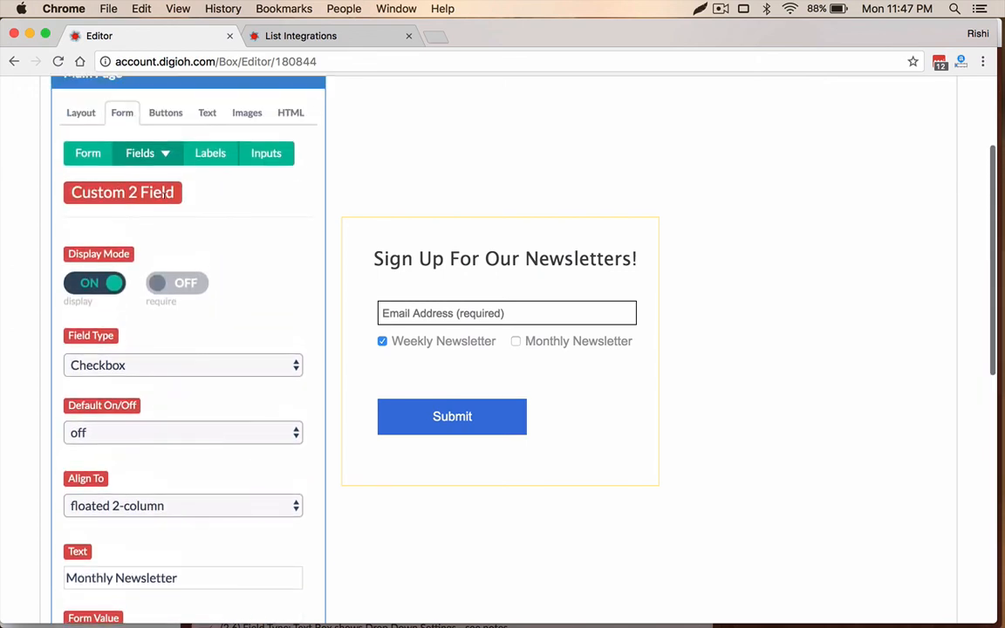
{"action": "left_click", "coordinate": [153, 161]}
{"action": "left_click", "coordinate": [144, 287]}
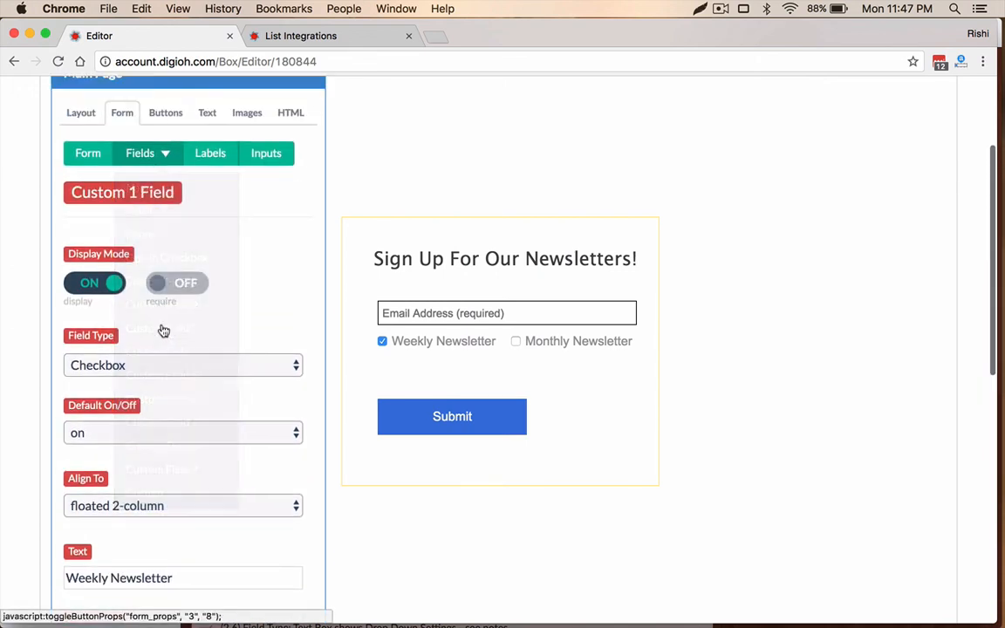
{"action": "scroll", "coordinate": [145, 447], "scroll_direction": "down", "scroll_amount": 2}
{"action": "scroll", "coordinate": [145, 447], "scroll_direction": "down", "scroll_amount": 1}
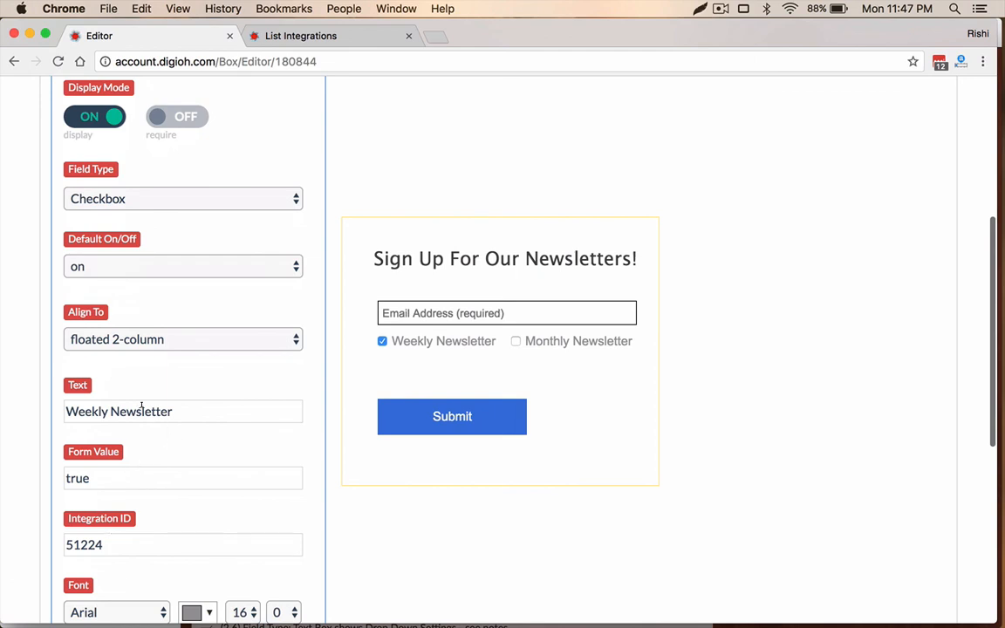
{"action": "scroll", "coordinate": [142, 410], "scroll_direction": "up", "scroll_amount": 2}
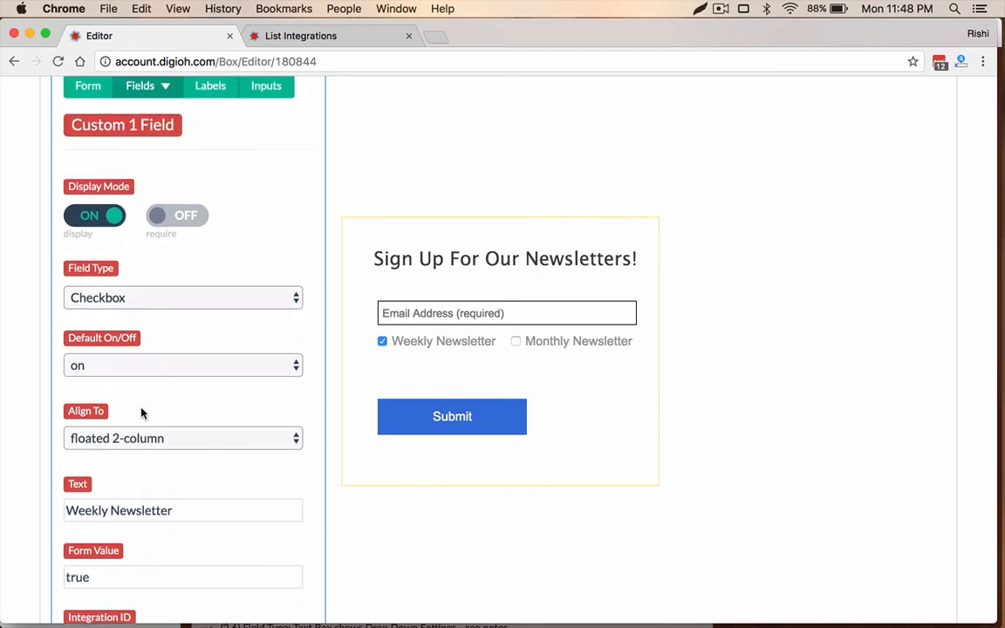